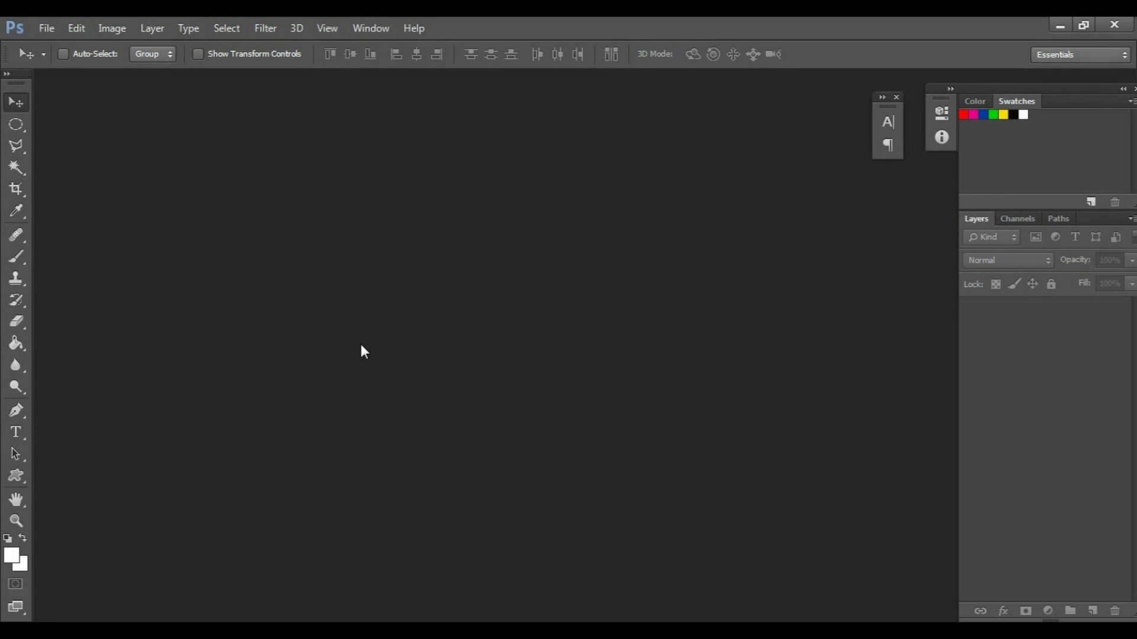
# Open the Logo.psd document
pyautogui.click(46, 28)
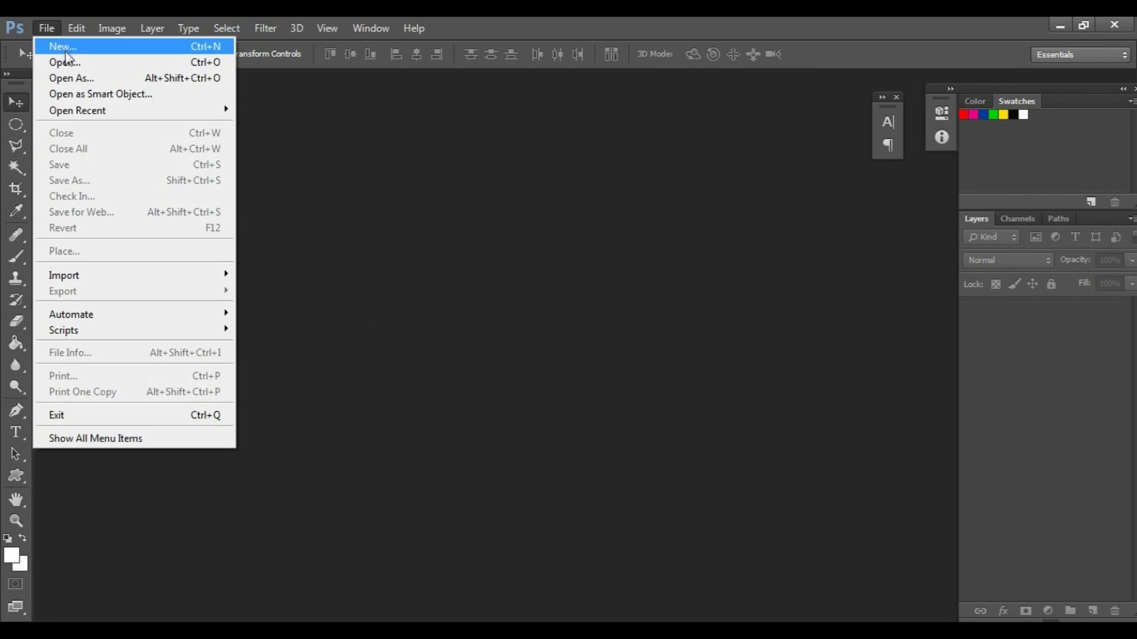
pyautogui.click(72, 62)
pyautogui.doubleClick(551, 254)
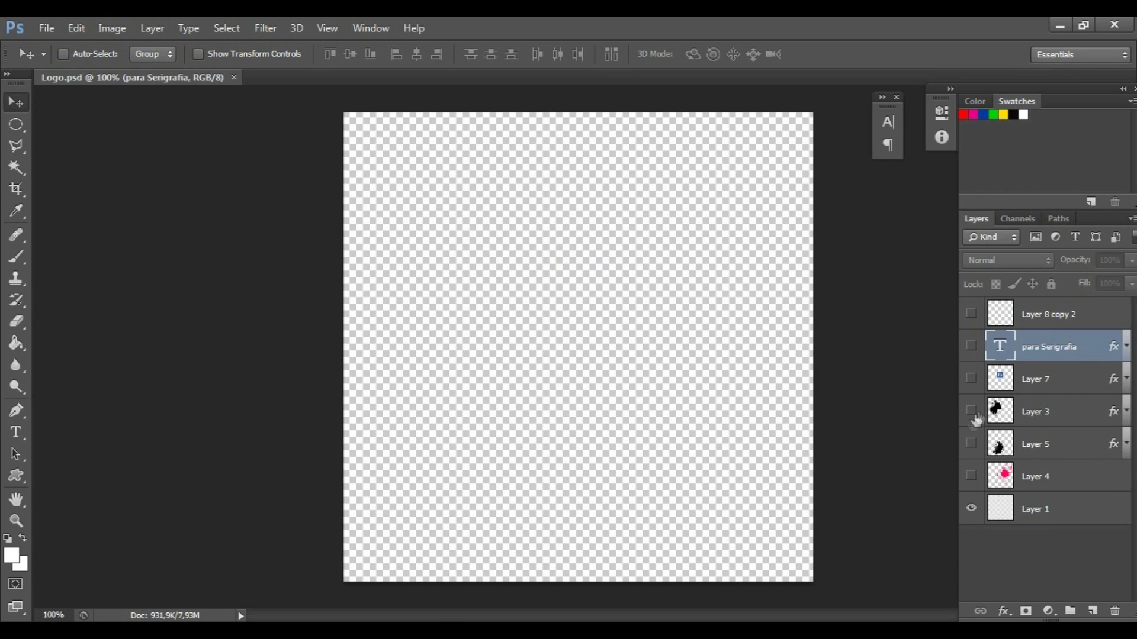
# Show the registration marks, the yellow, blue and magenta splashes, the Ps logo and the para Serigrafia text
pyautogui.click(971, 314)
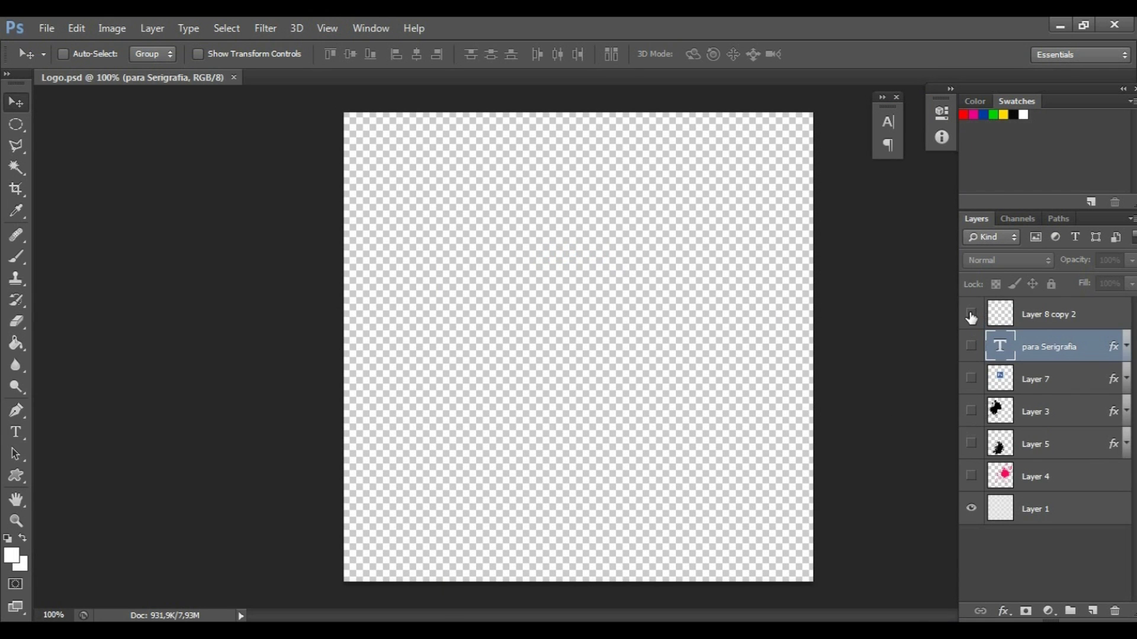
pyautogui.click(971, 412)
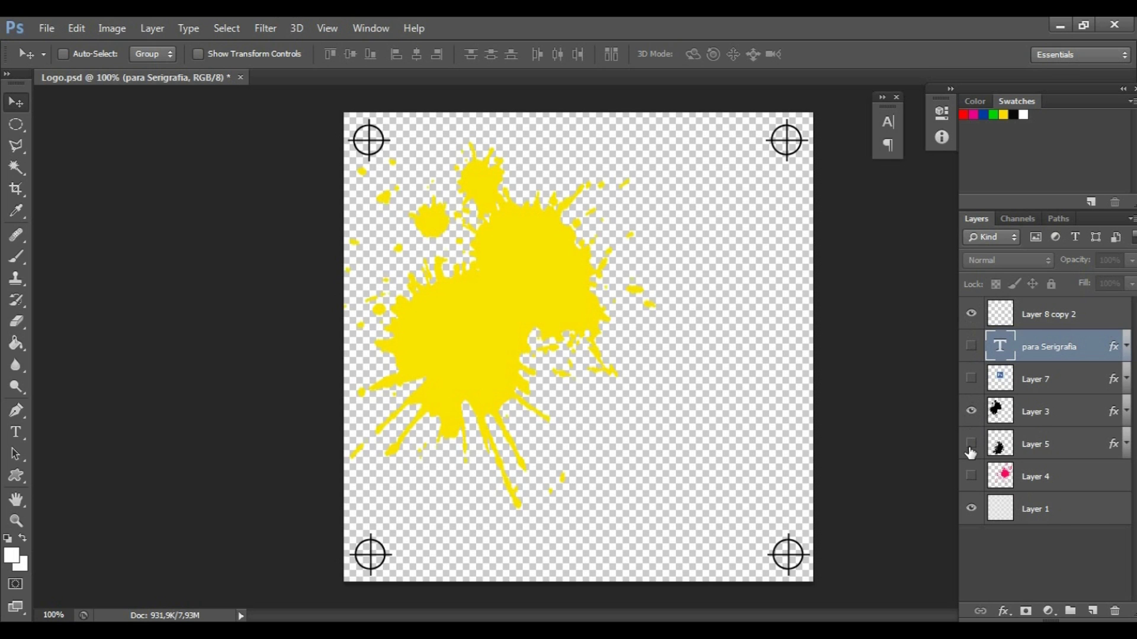
pyautogui.click(971, 444)
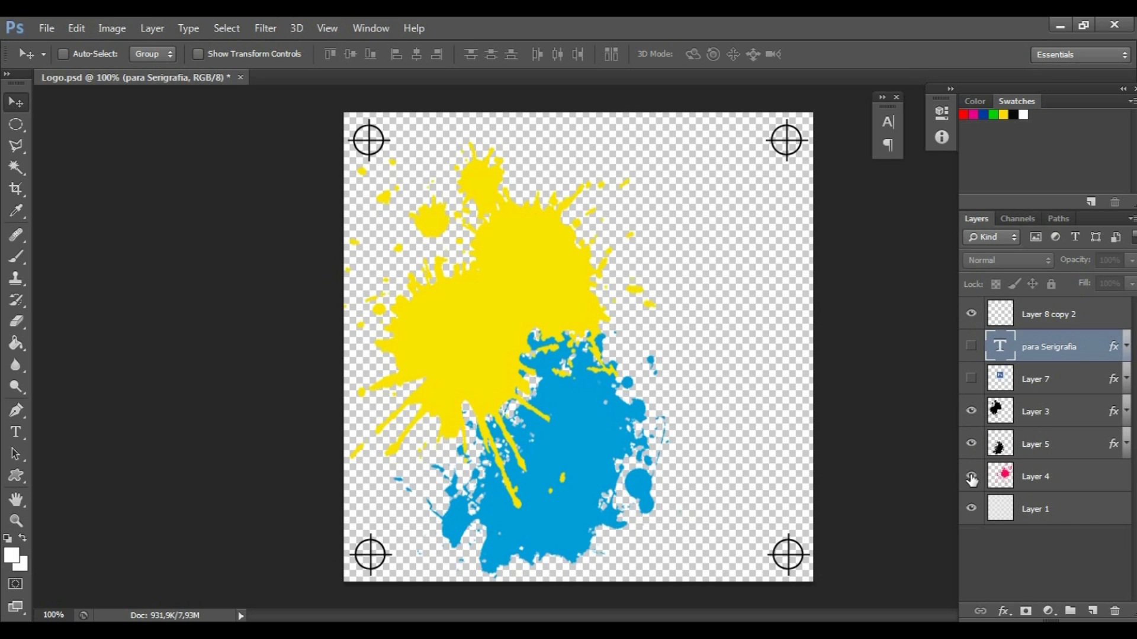
pyautogui.click(971, 477)
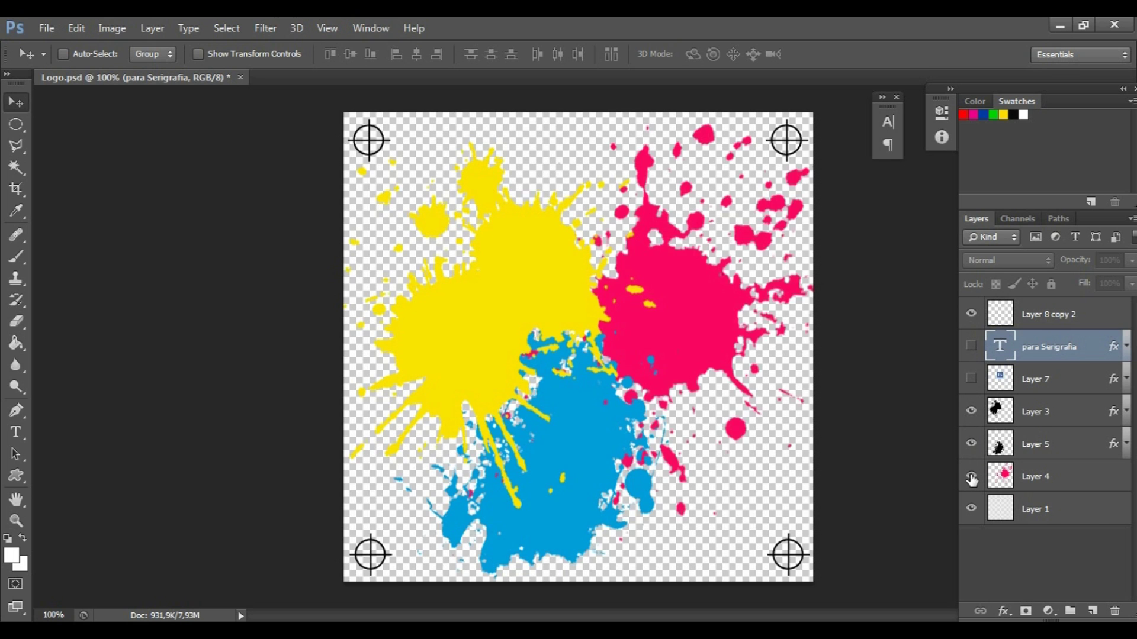
pyautogui.click(971, 379)
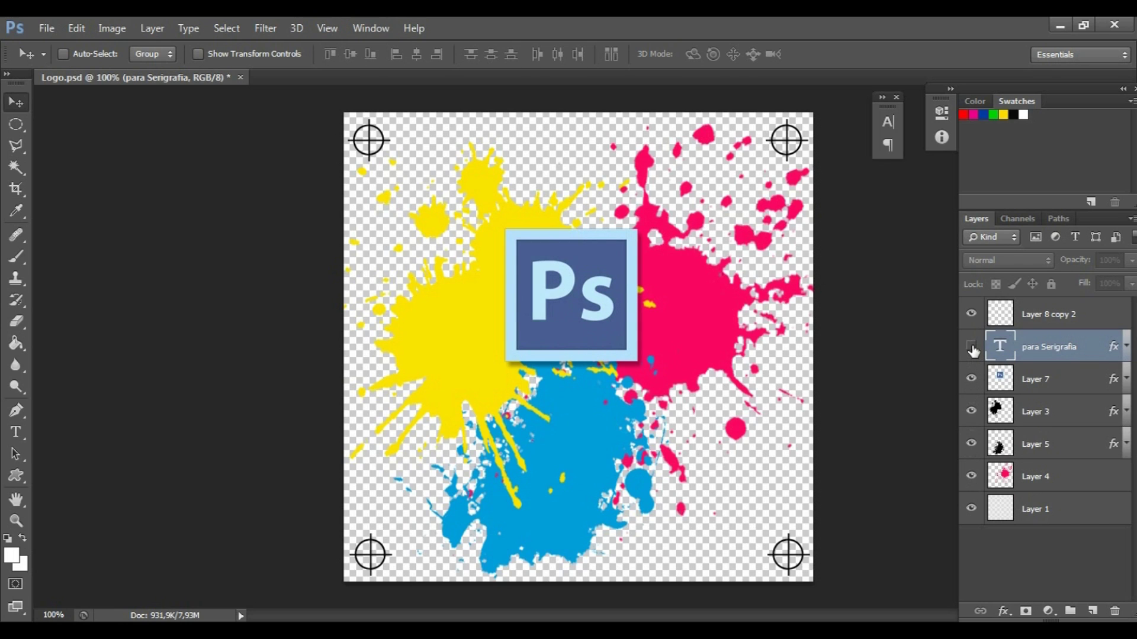
pyautogui.click(971, 348)
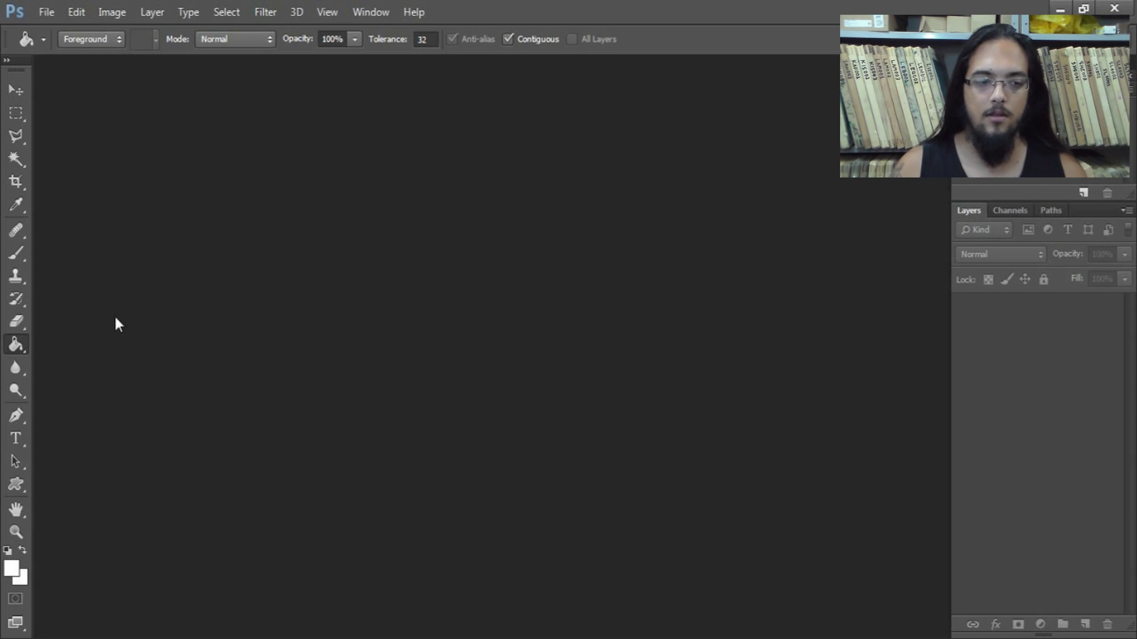
# Create a new 300 × 300 px Grayscale document at 300 ppi with white background
pyautogui.click(43, 12)
pyautogui.click(55, 33)
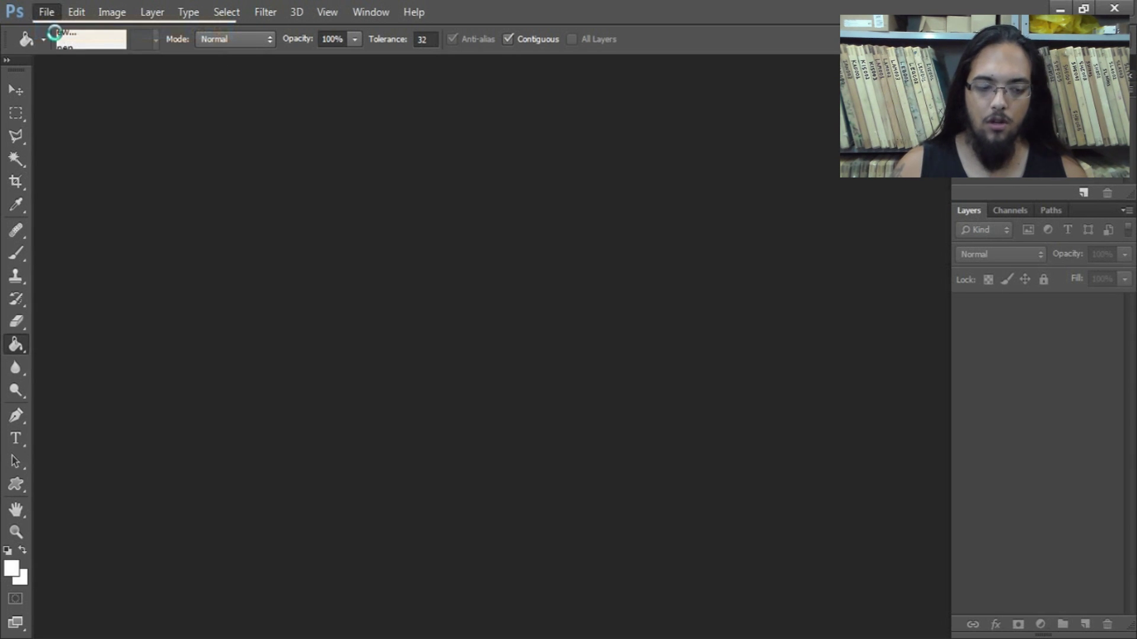
pyautogui.click(445, 217)
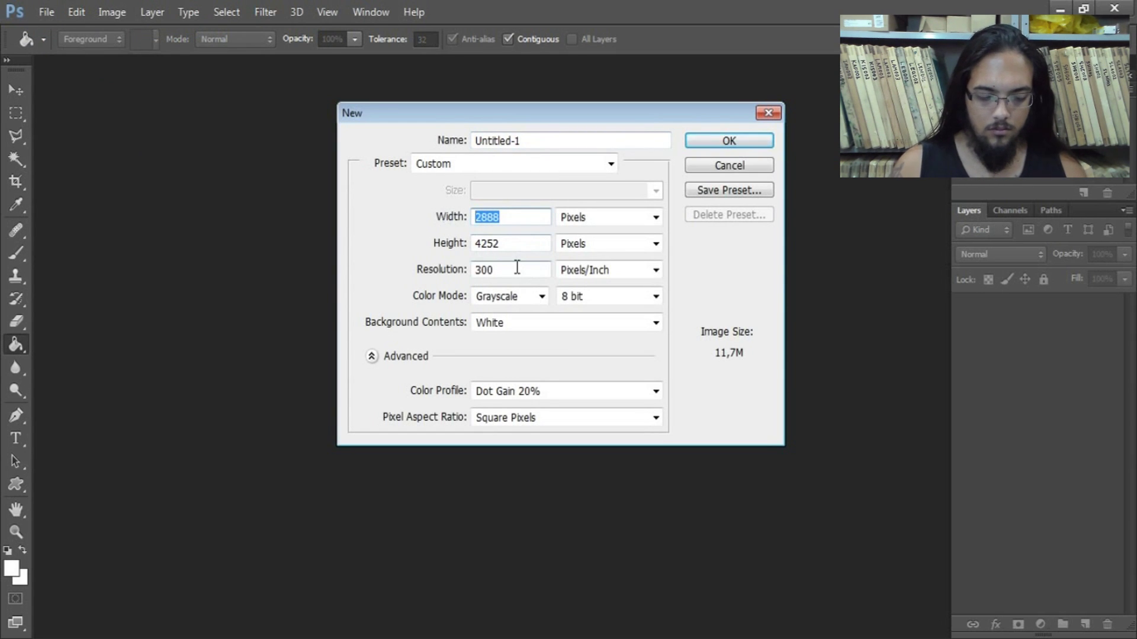
pyautogui.write('300')
pyautogui.press('Tab')
pyautogui.press('Tab')
pyautogui.write('300')
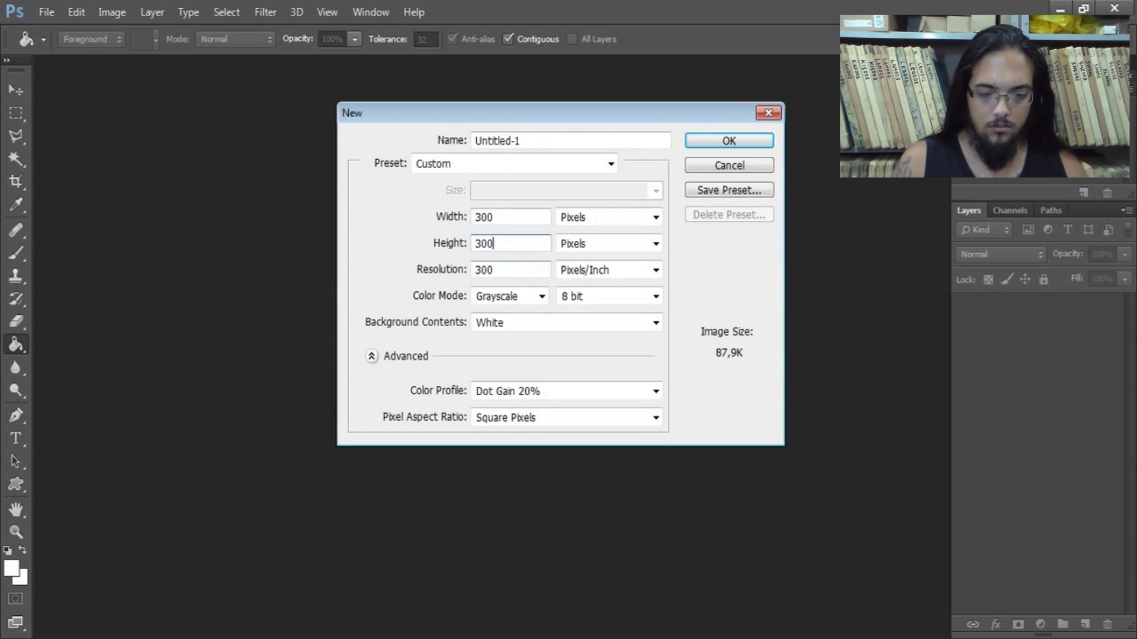
pyautogui.press('Return')
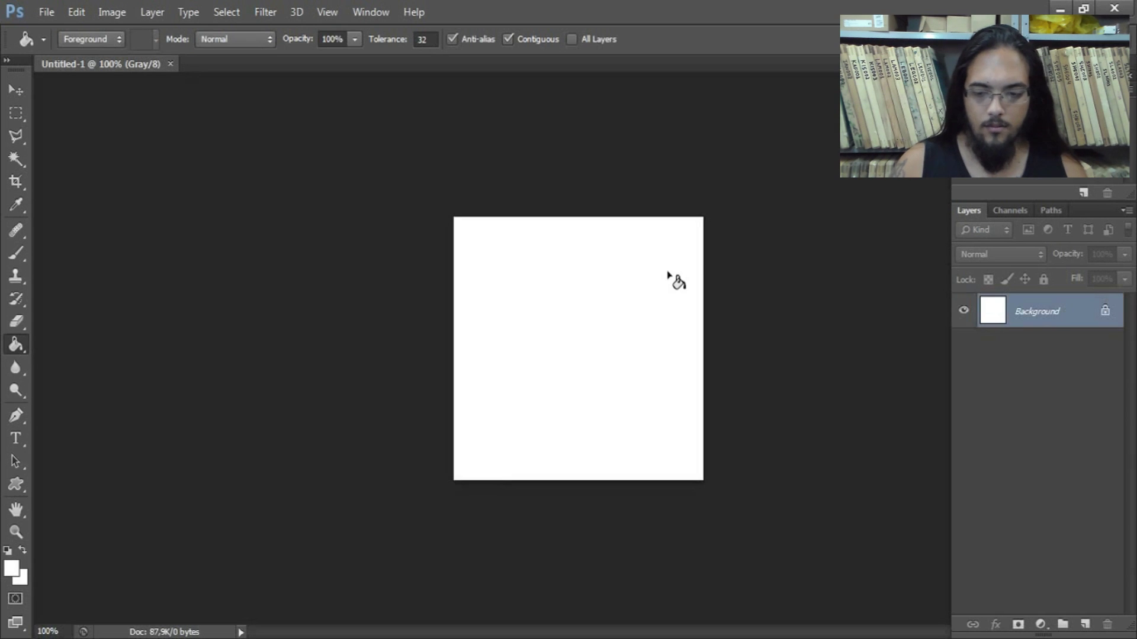
# Add a new alpha channel named circulo
pyautogui.click(1009, 210)
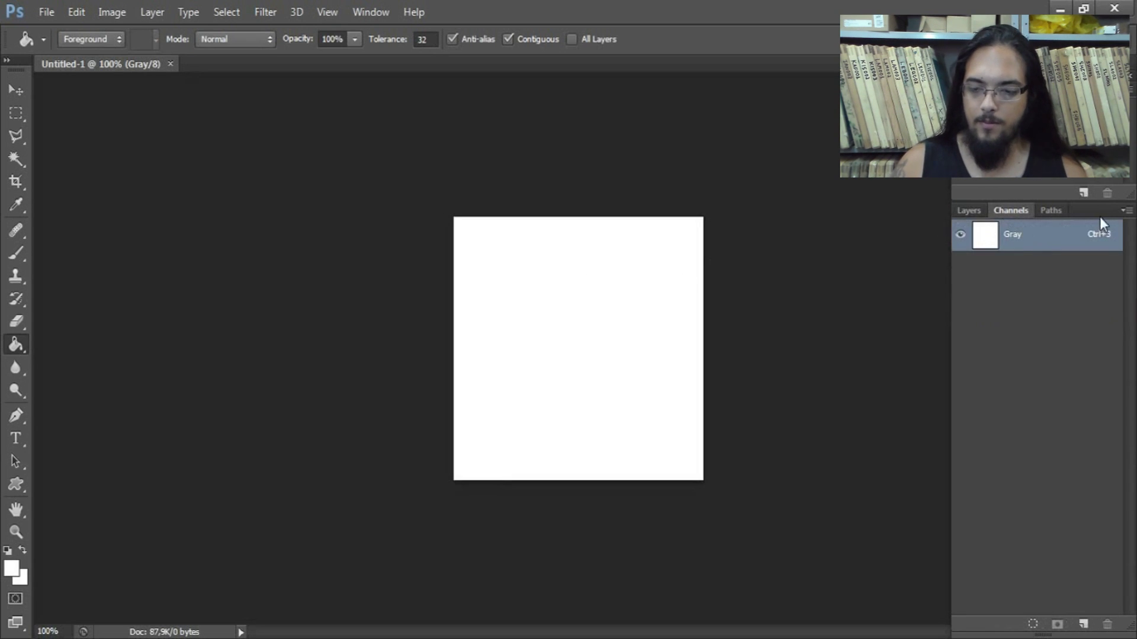
pyautogui.click(1125, 211)
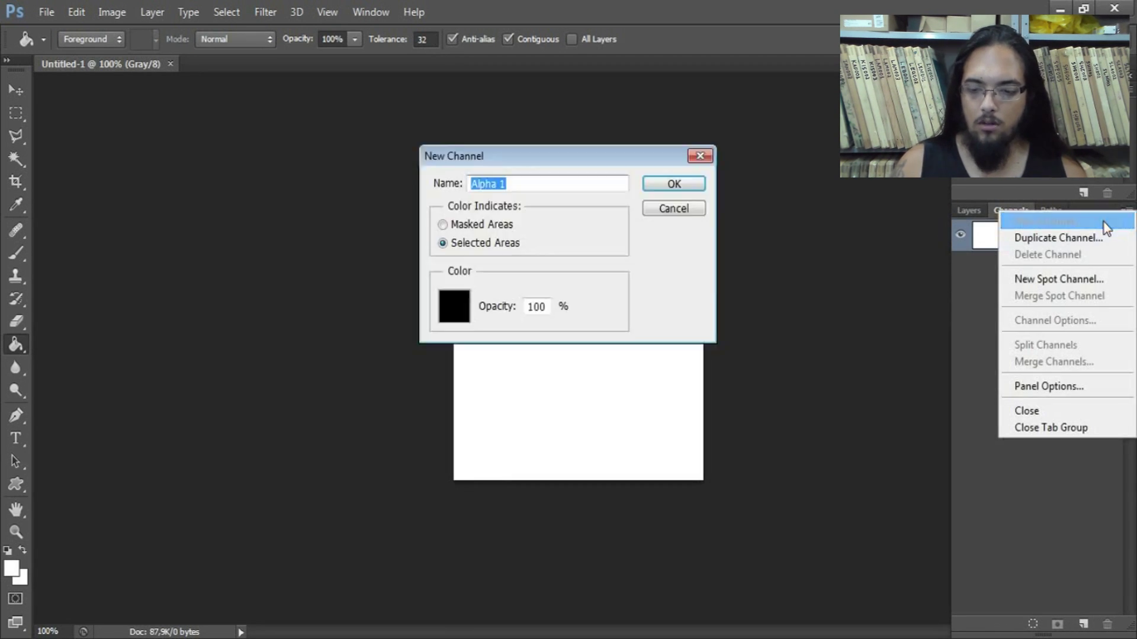
pyautogui.write('circulo')
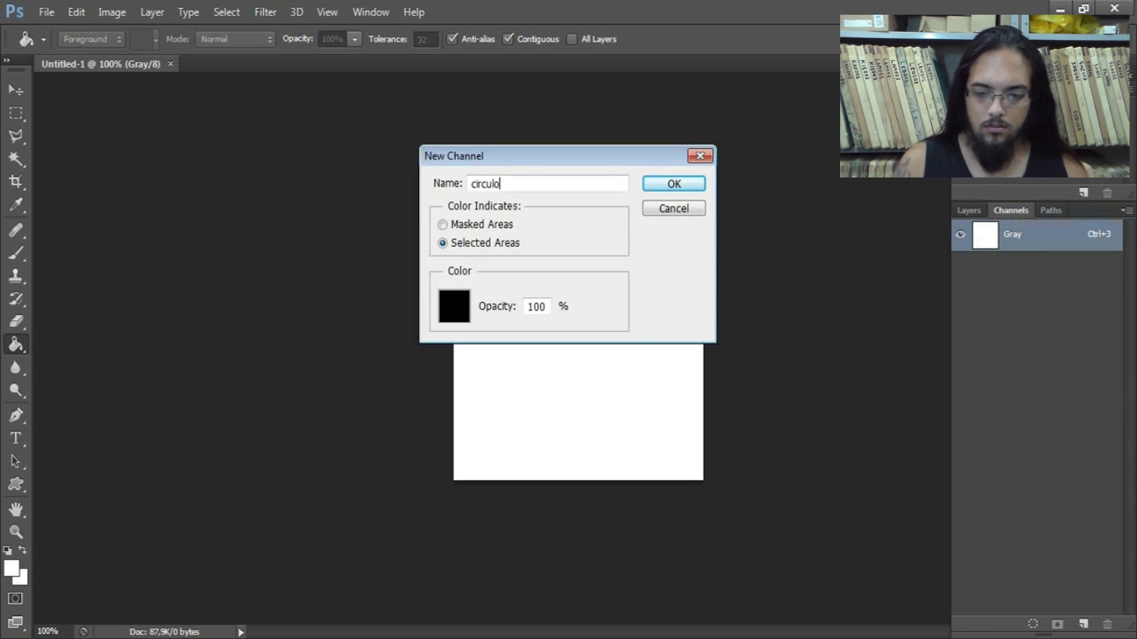
pyautogui.press('Return')
# Add a visible quadrado channel, make black the foreground, and select circulo for editing
pyautogui.click(1126, 211)
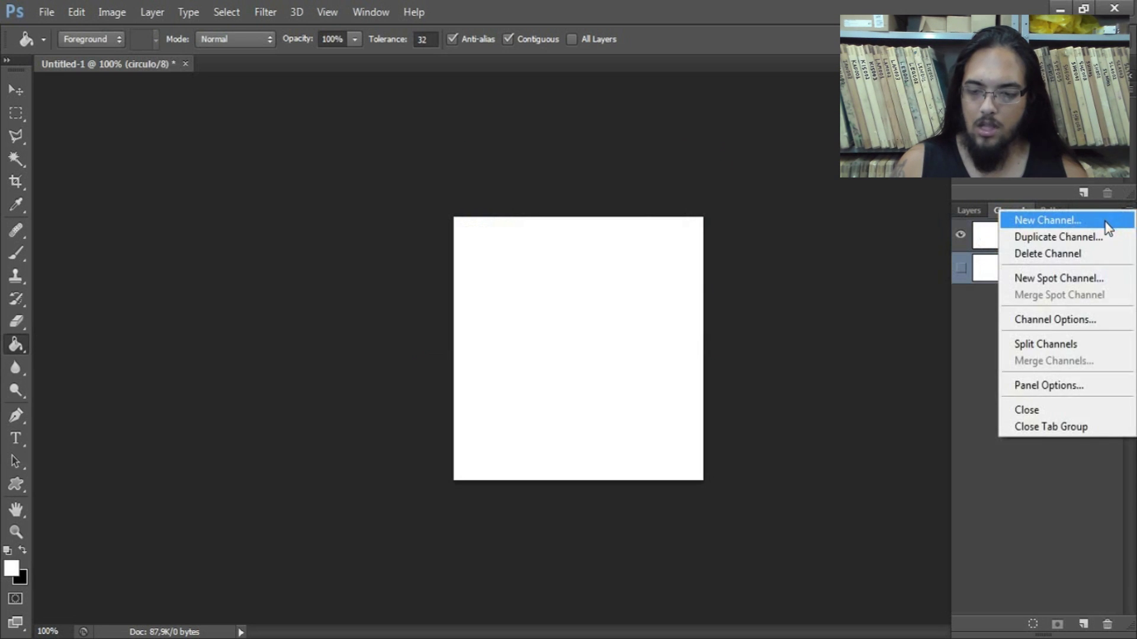
pyautogui.click(1106, 224)
pyautogui.write('quadrado')
pyautogui.press('Return')
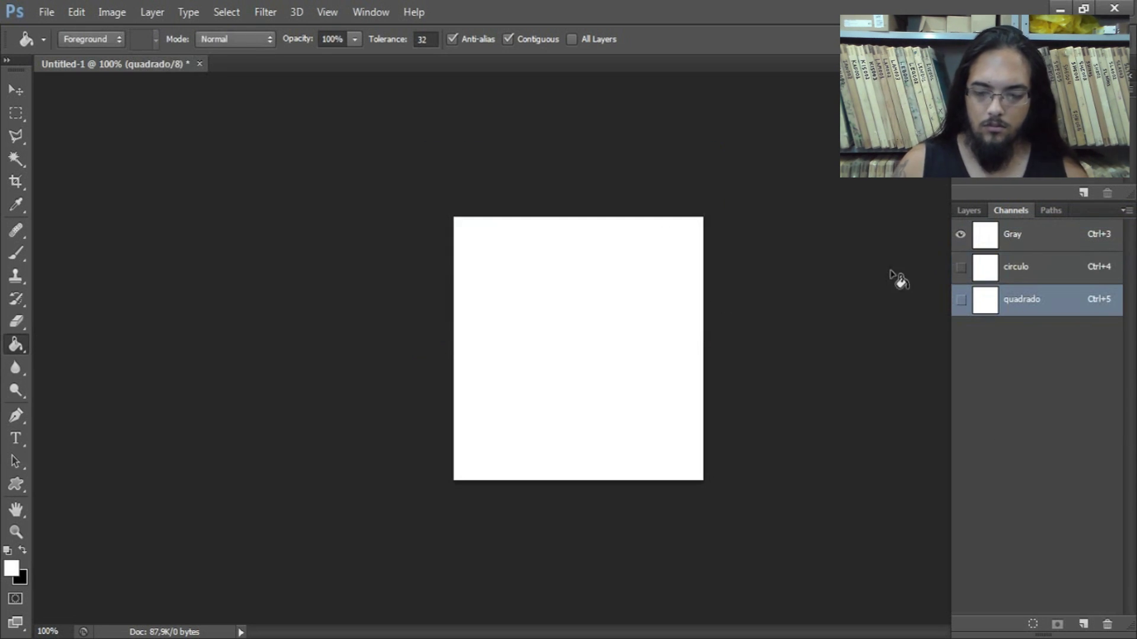
pyautogui.click(961, 299)
pyautogui.press('x')
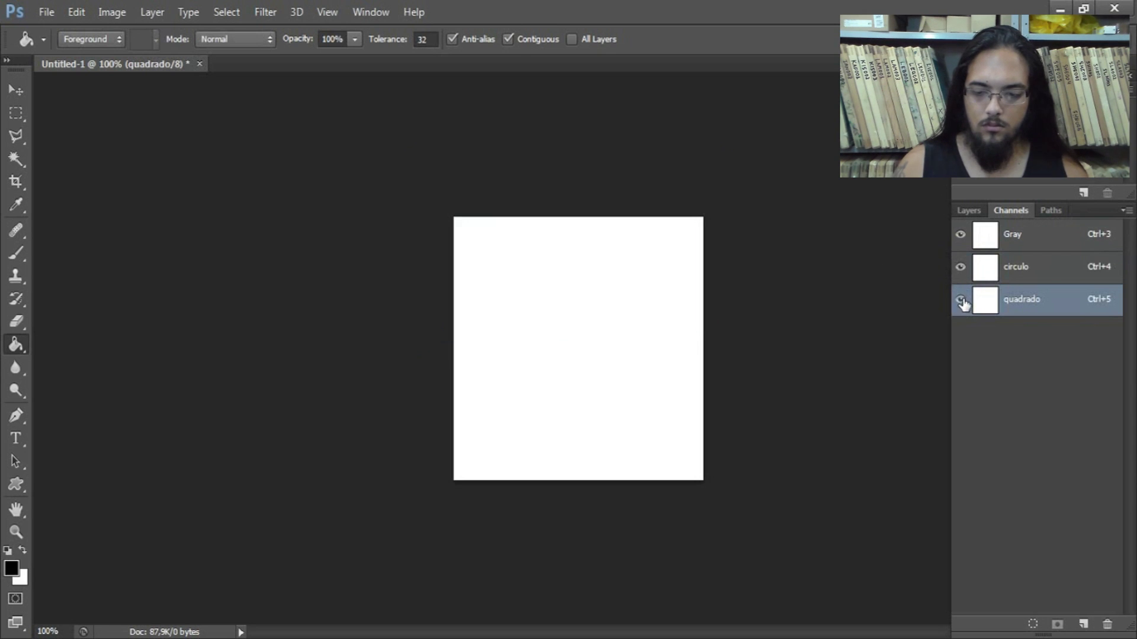
pyautogui.click(1015, 274)
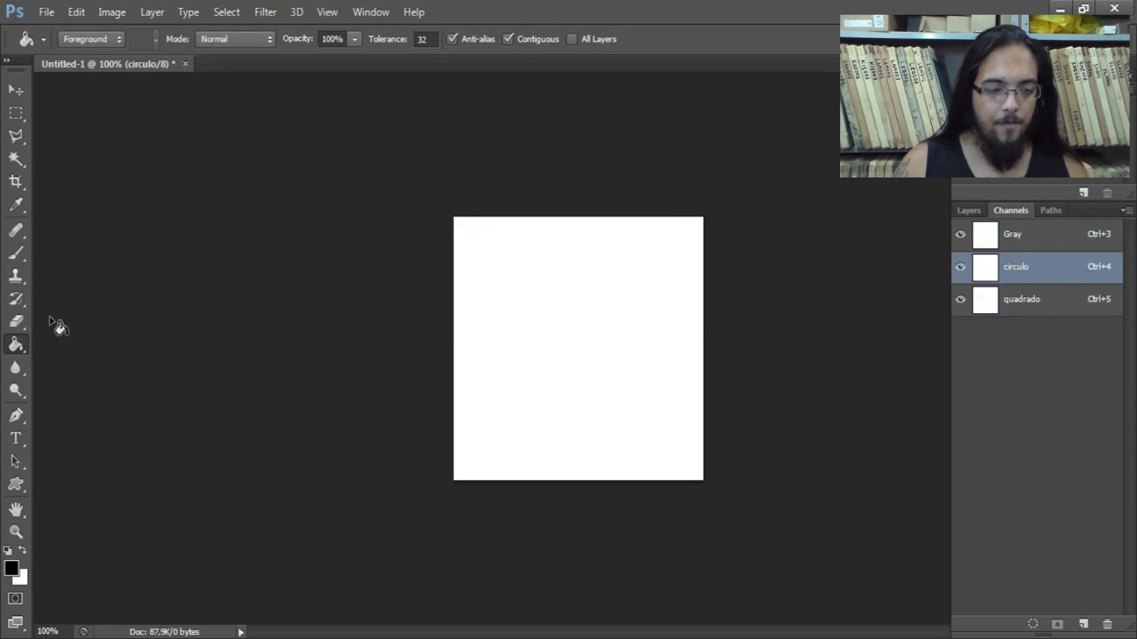
# Fill a black circle into the upper left of the circulo channel
pyautogui.click(17, 118)
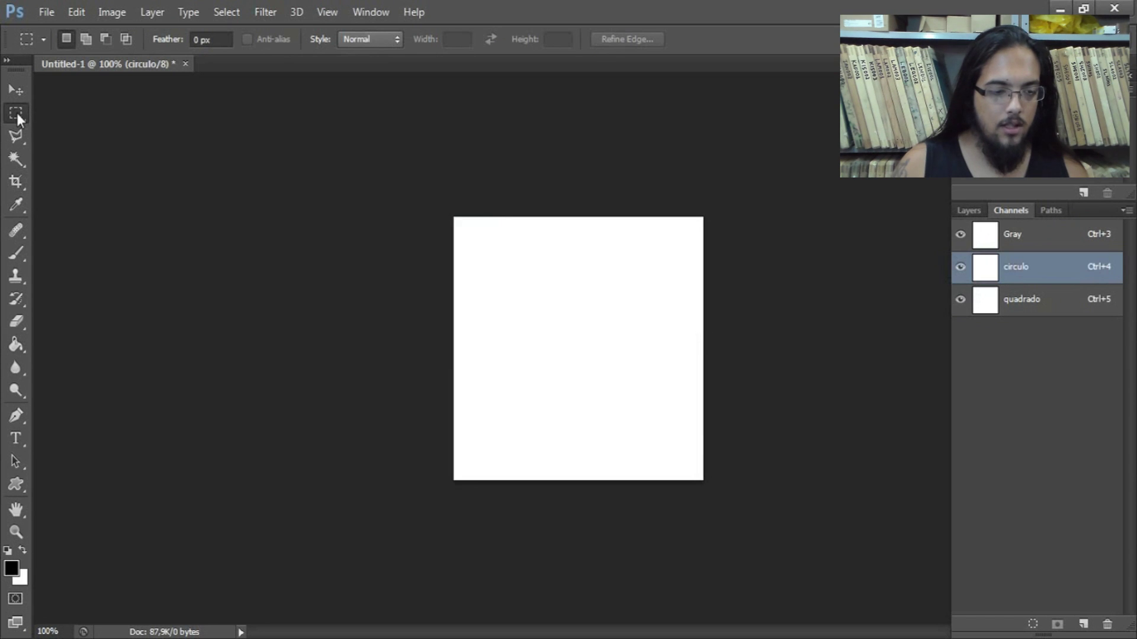
pyautogui.rightClick(16, 118)
pyautogui.click(65, 127)
pyautogui.moveTo(478, 252); pyautogui.dragTo(595, 382)
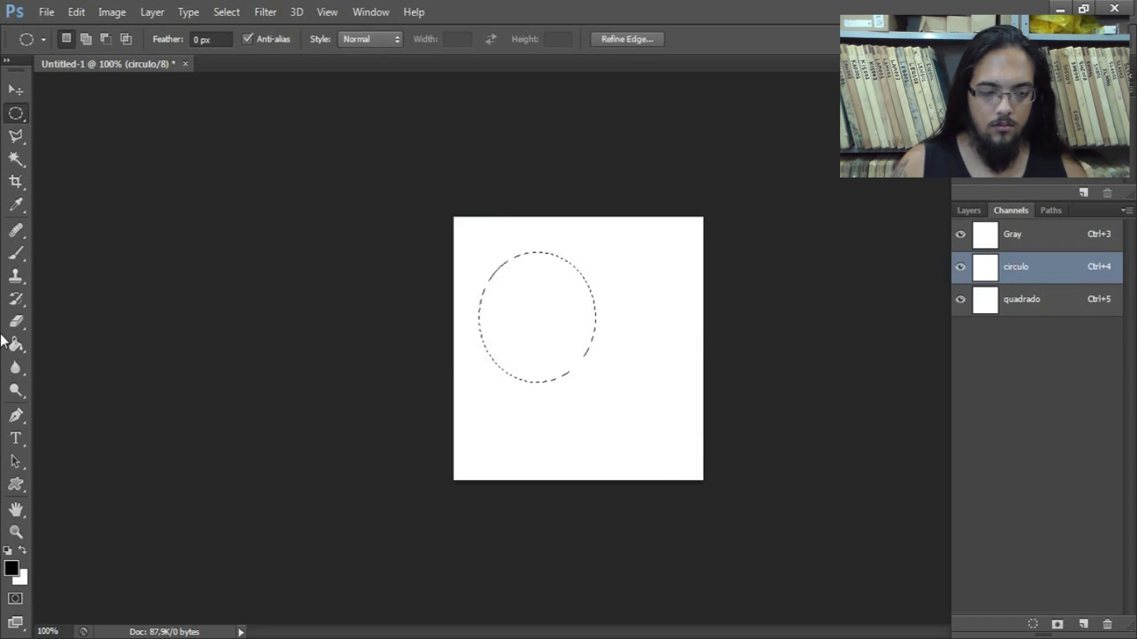
pyautogui.click(16, 345)
pyautogui.click(502, 312)
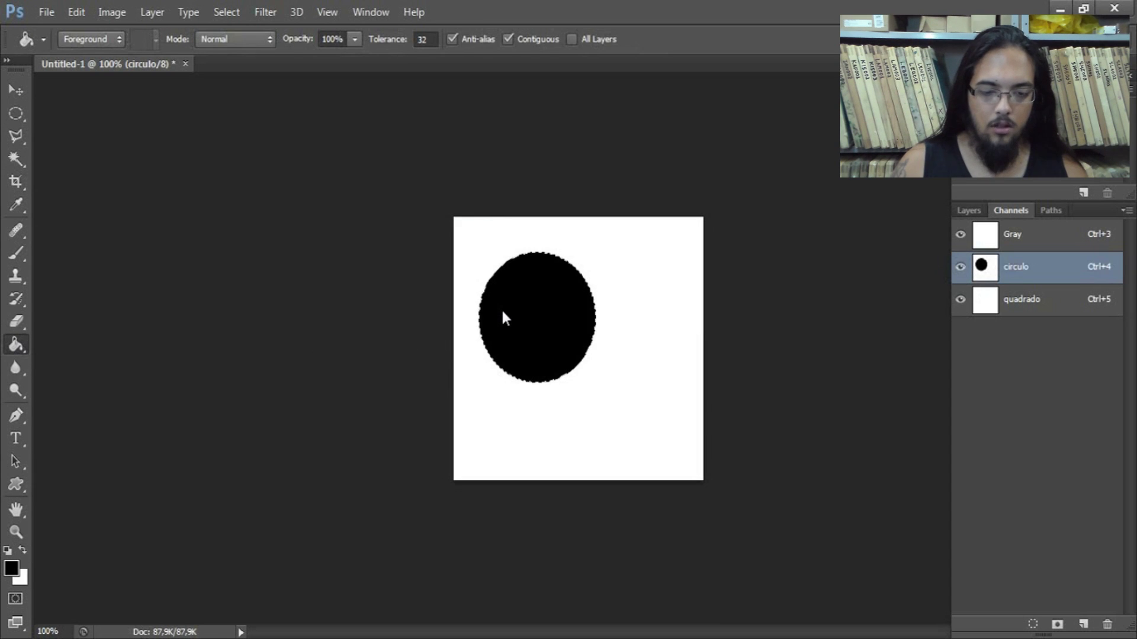
pyautogui.hotkey('ctrl', 'd')
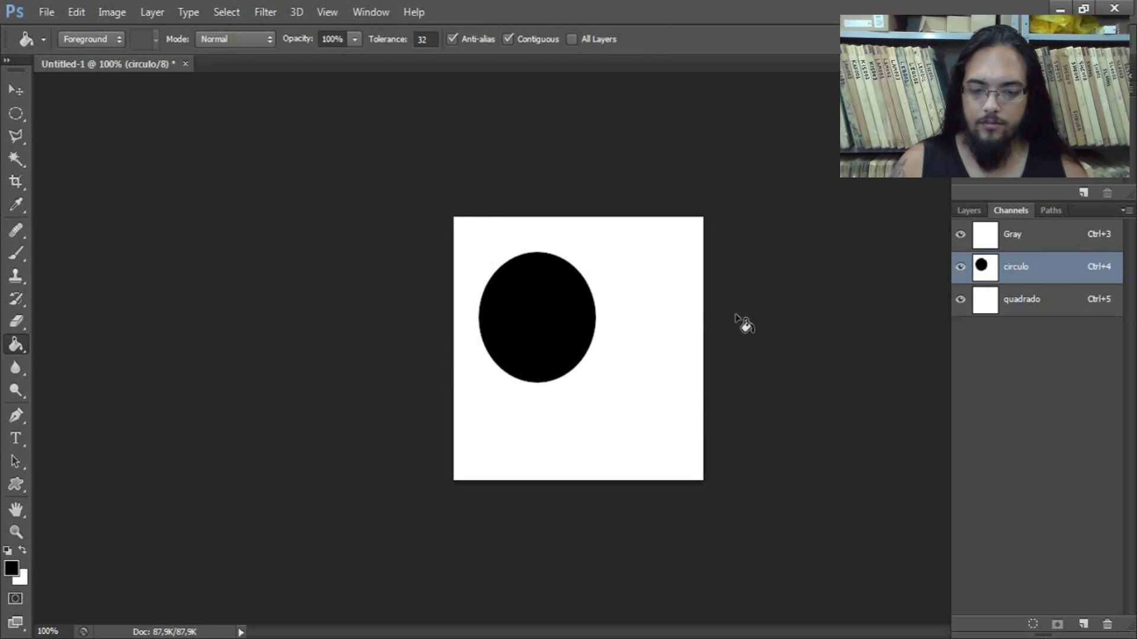
# Fill a black square in quadrado overlapping the circle's lower right, then compare both channels
pyautogui.click(960, 266)
pyautogui.click(1023, 300)
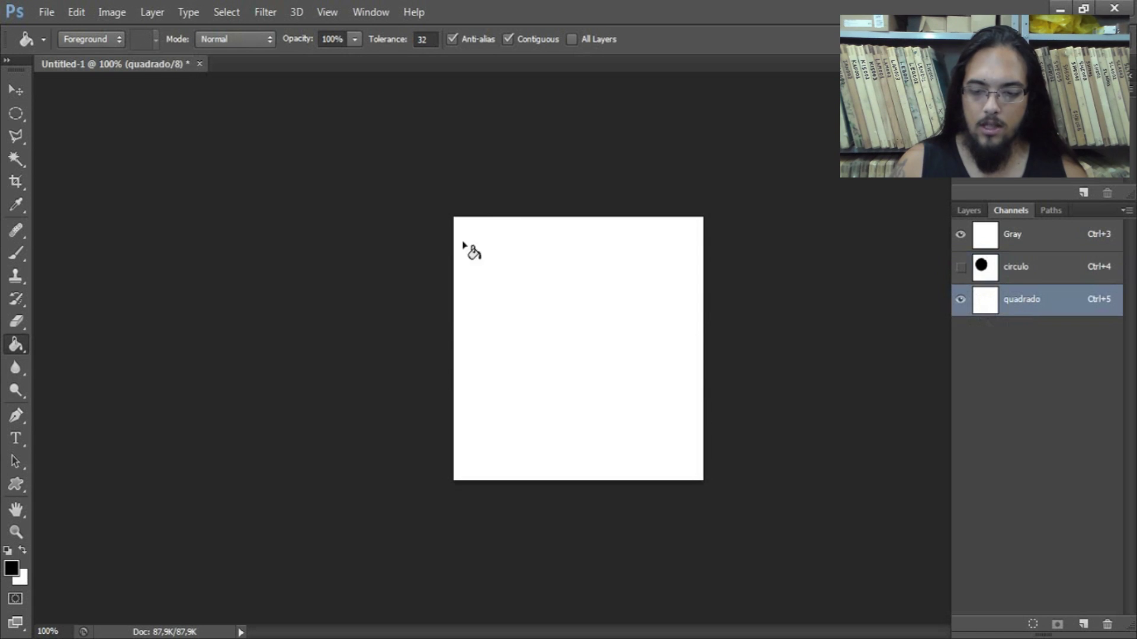
pyautogui.moveTo(20, 114); pyautogui.dragTo(64, 113)
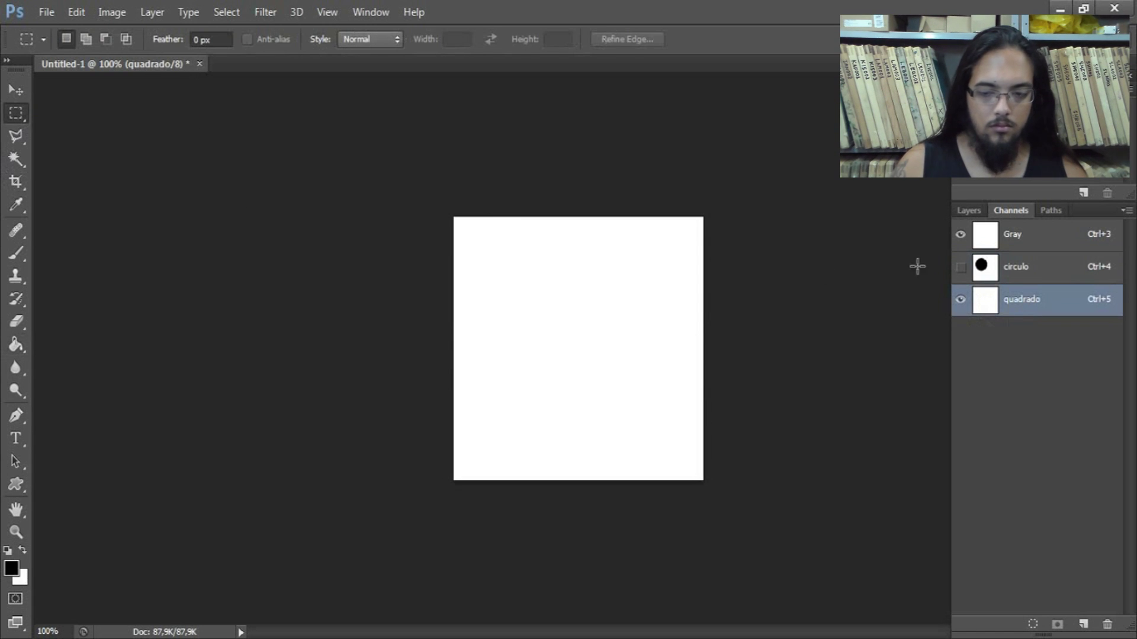
pyautogui.click(961, 266)
pyautogui.moveTo(555, 329); pyautogui.dragTo(664, 442)
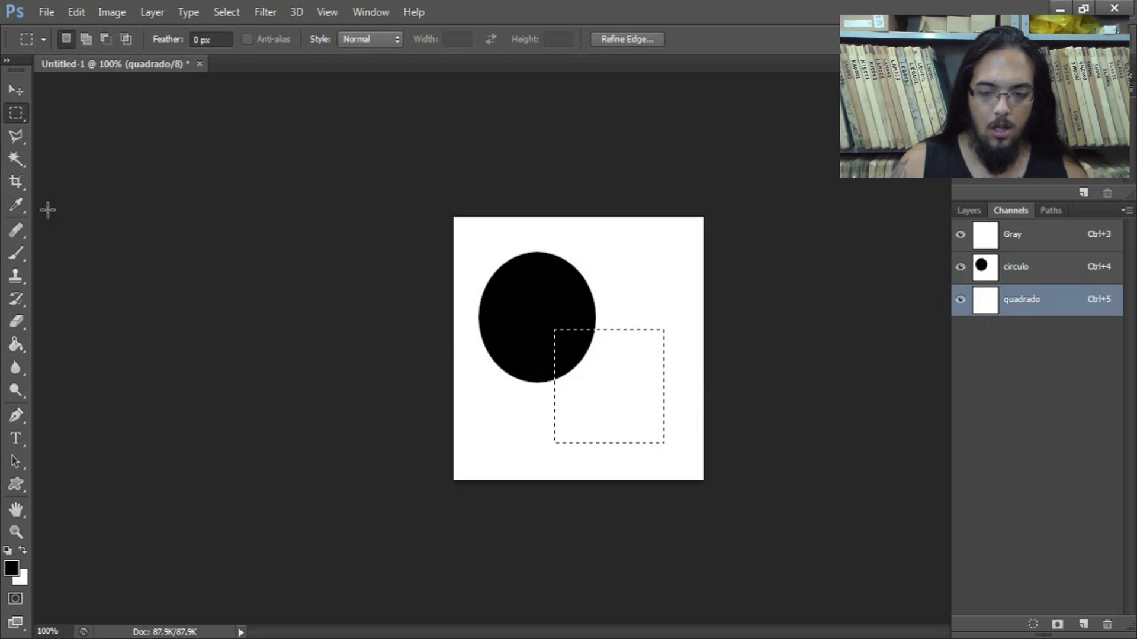
pyautogui.click(16, 344)
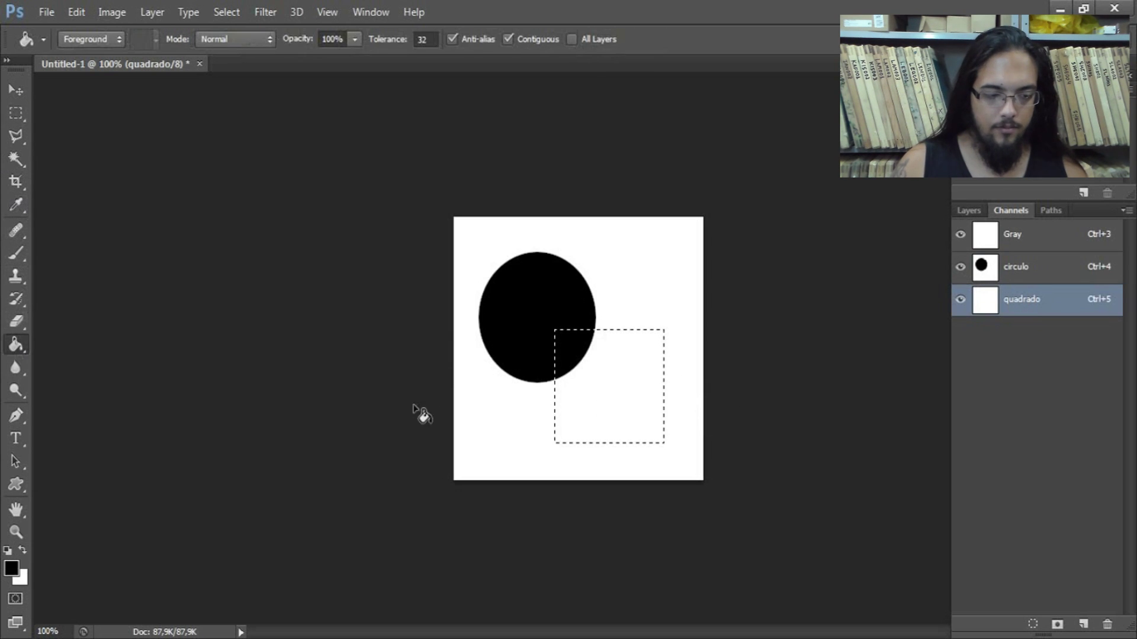
pyautogui.click(592, 414)
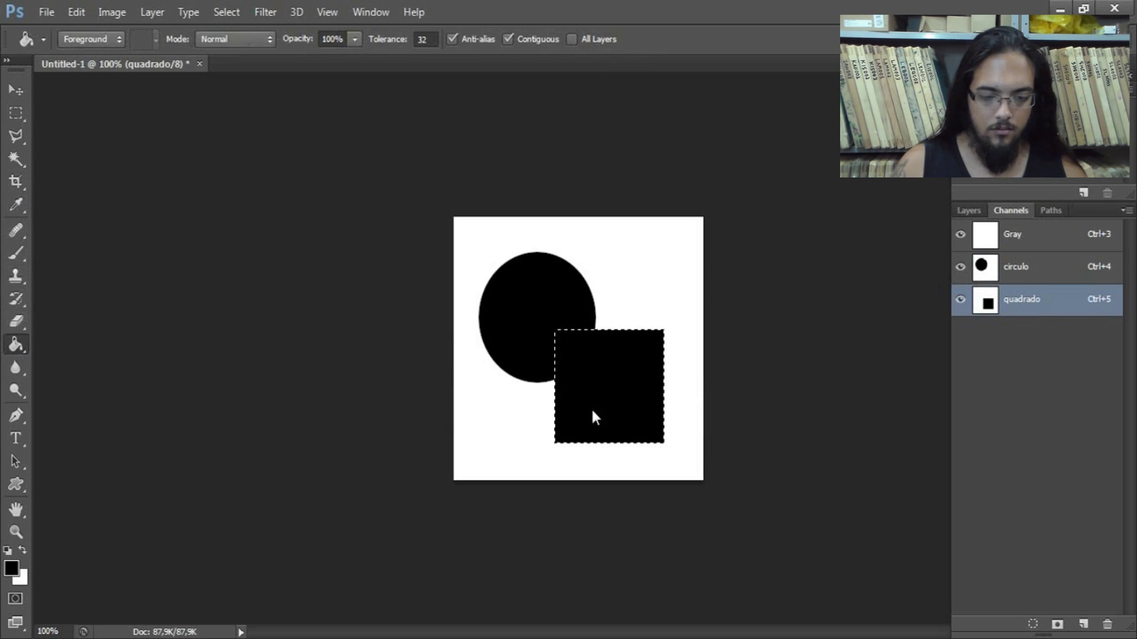
pyautogui.click(961, 266)
pyautogui.click(960, 300)
pyautogui.click(961, 303)
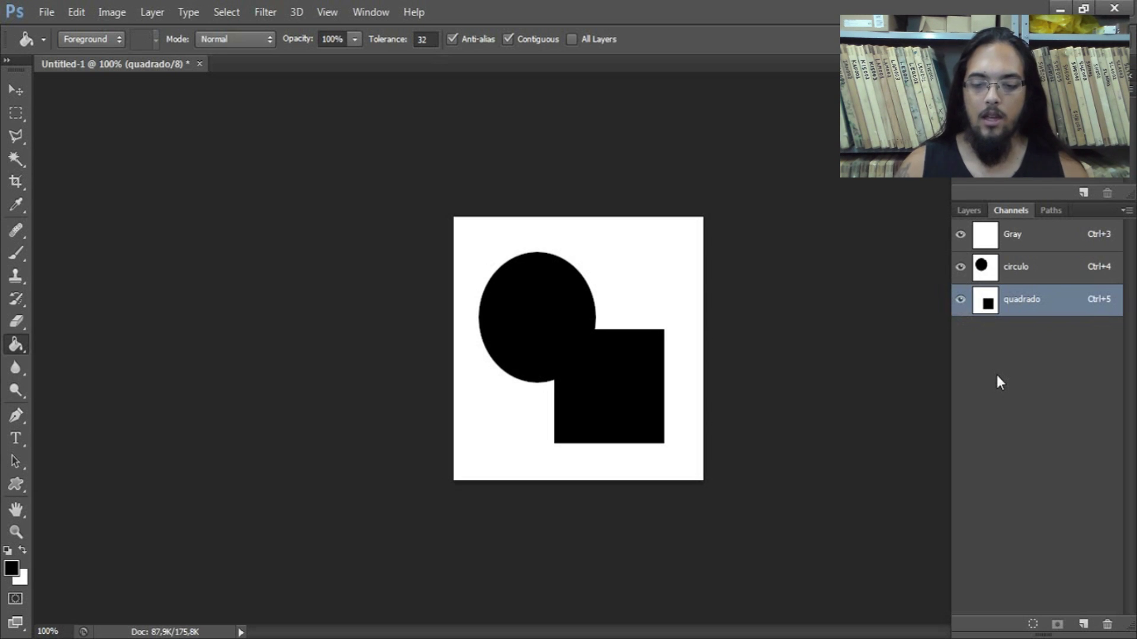
# Duplicate the document as Adição
pyautogui.click(114, 15)
pyautogui.click(153, 247)
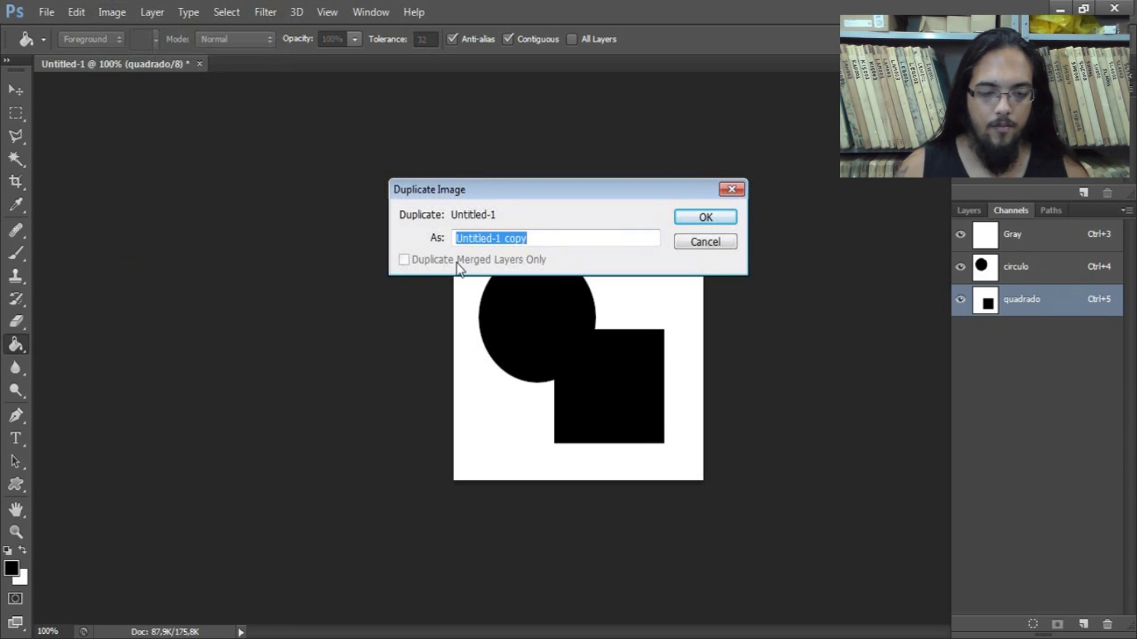
pyautogui.write('Adição')
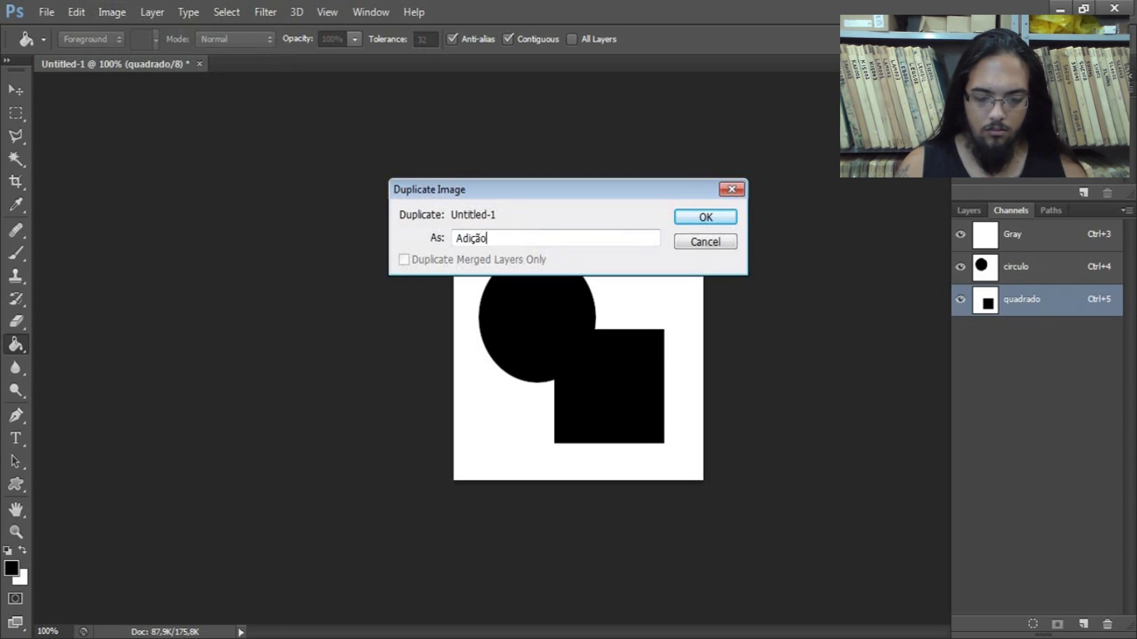
pyautogui.press('Return')
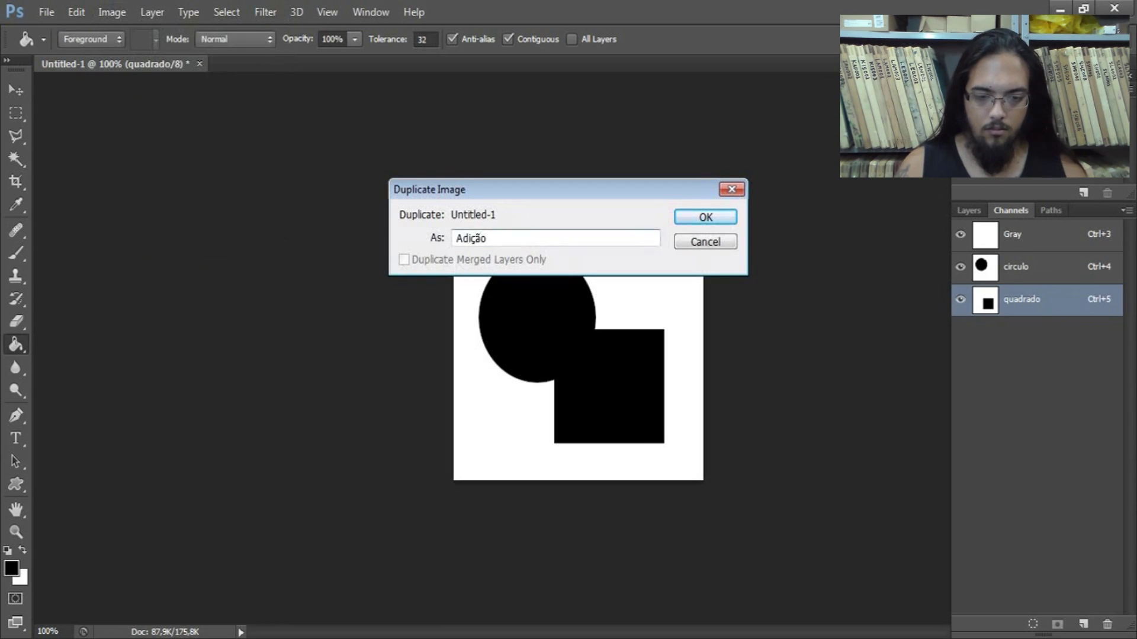
# Return to Untitled-1 and start a second duplicate named Subtração
pyautogui.click(127, 62)
pyautogui.click(115, 12)
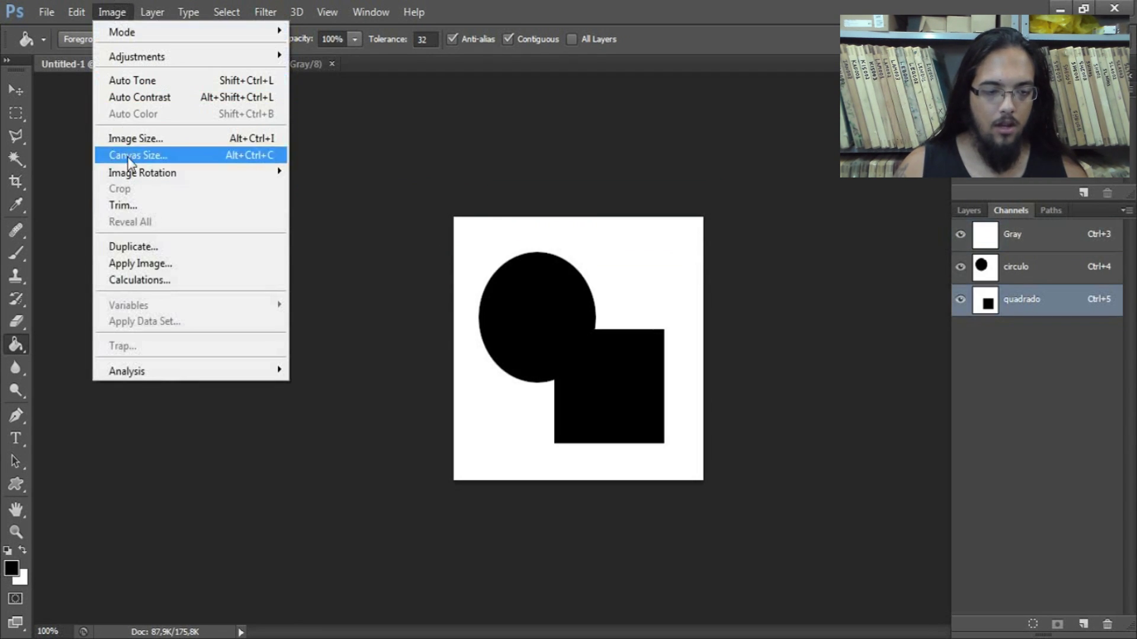
pyautogui.click(145, 249)
pyautogui.write('Sub')
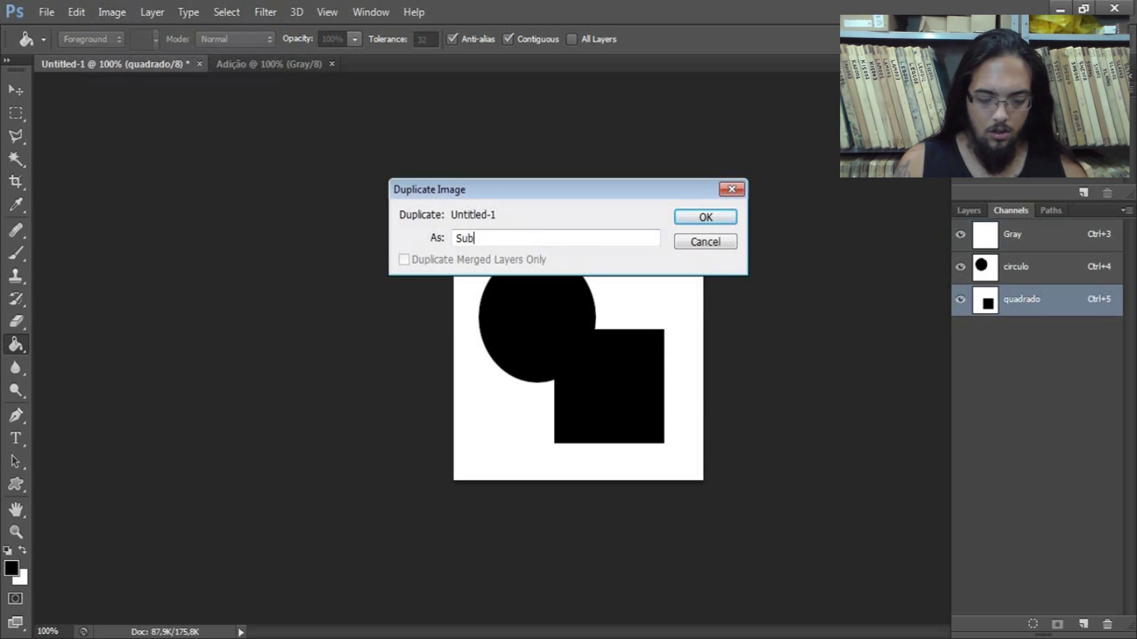
pyautogui.write('tração')
# Create the Subtração copy with circulo selected and Gray and quadrado visible
pyautogui.press('Return')
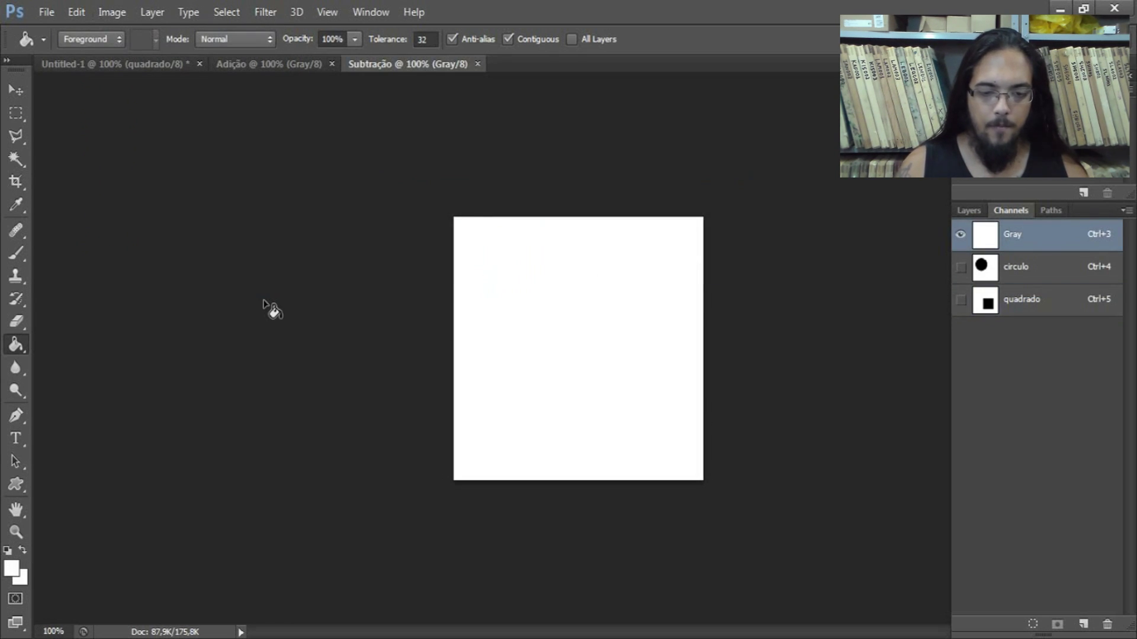
pyautogui.click(1030, 267)
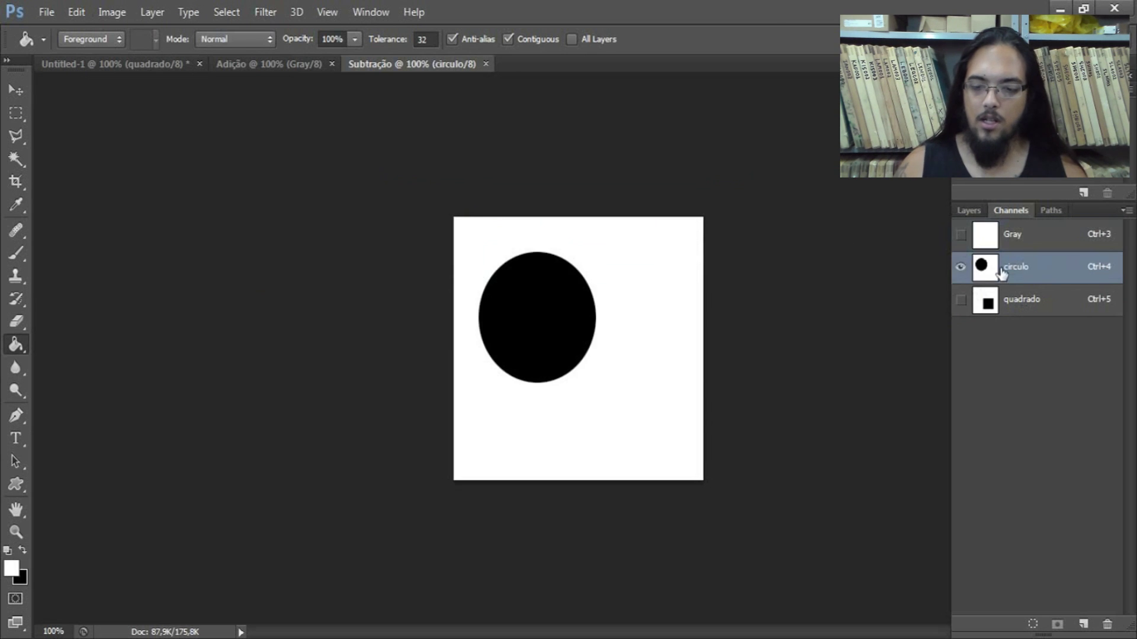
pyautogui.click(961, 301)
pyautogui.click(961, 235)
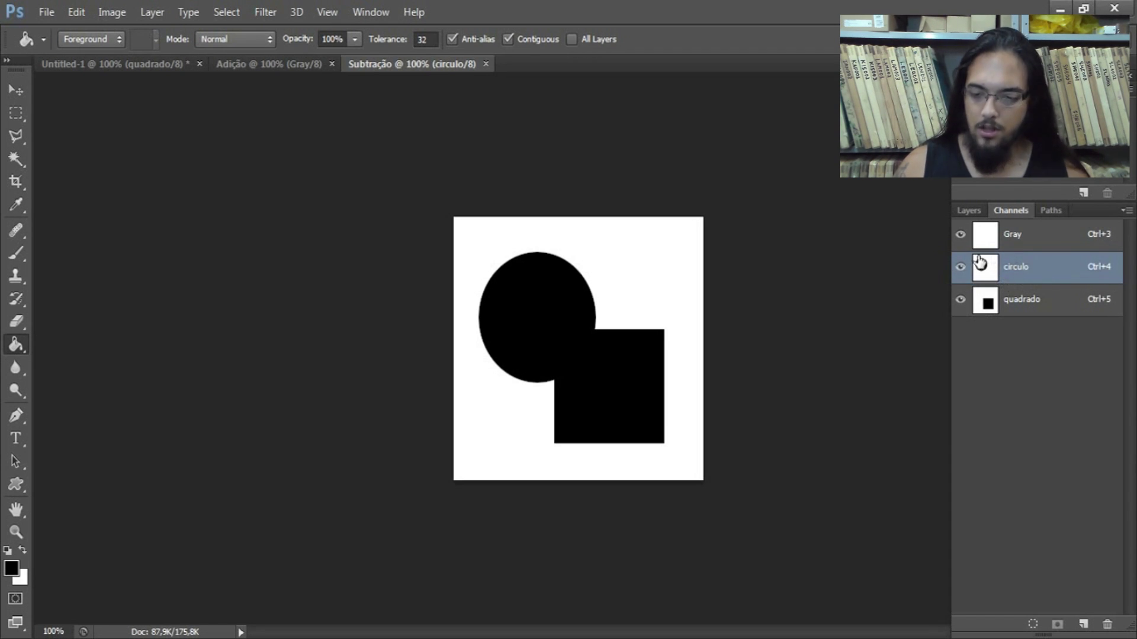
# Toggle the quadrado channel's visibility repeatedly to compare the square against the circle
pyautogui.click(962, 300)
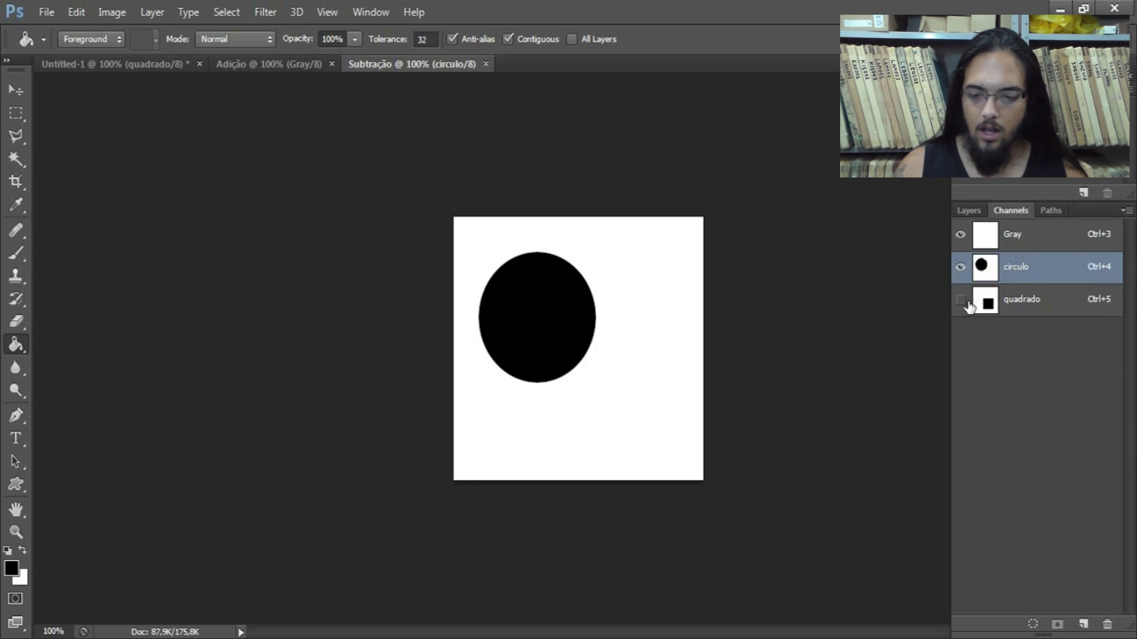
pyautogui.click(962, 300)
pyautogui.click(964, 301)
pyautogui.click(964, 300)
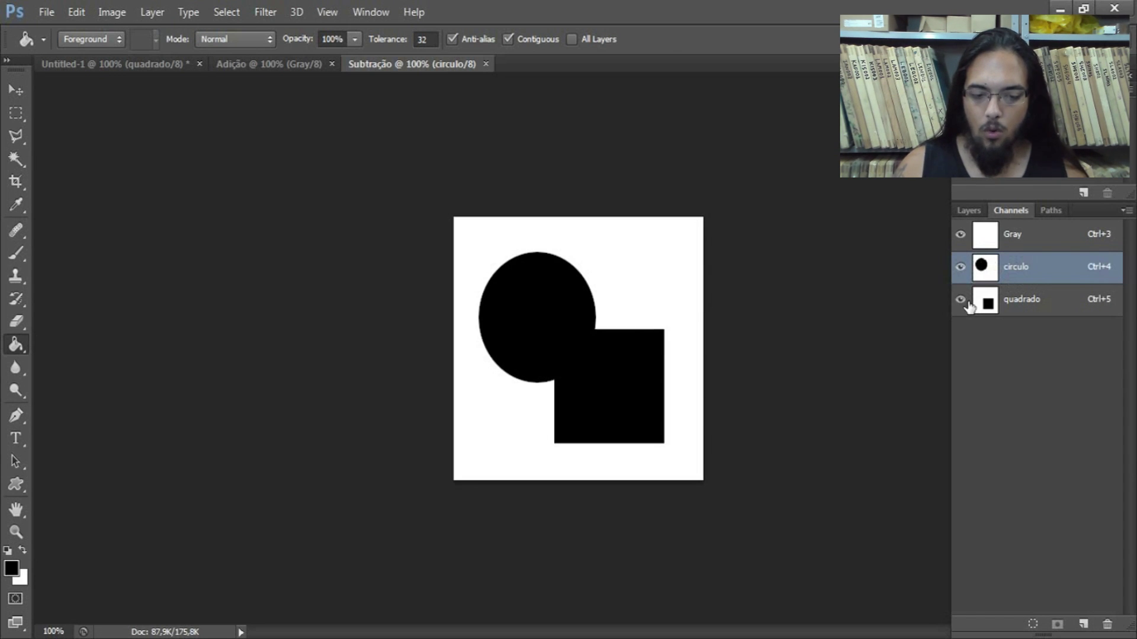
pyautogui.click(964, 301)
pyautogui.click(965, 301)
pyautogui.click(964, 300)
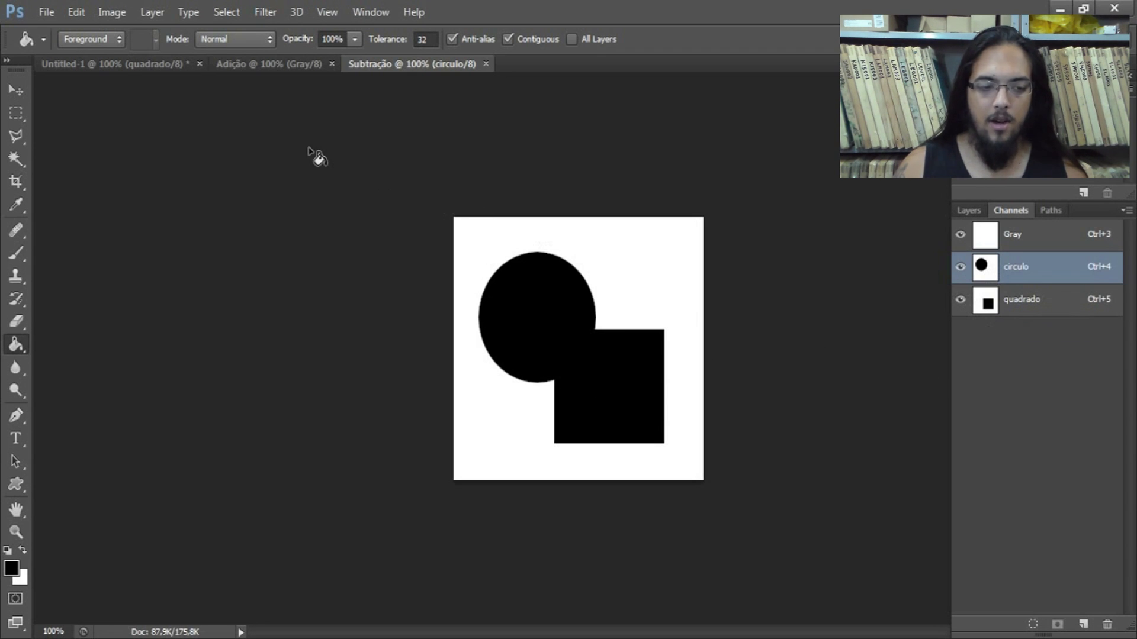
pyautogui.click(128, 17)
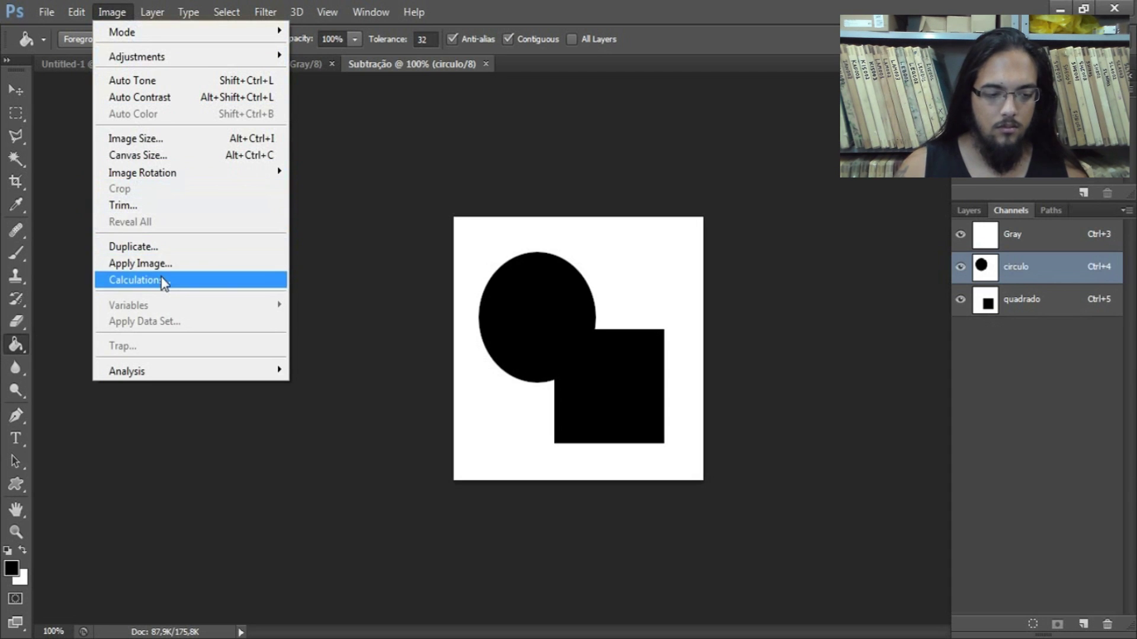
# Hide the quadrado channel and reopen Apply Image on circulo with Screen at 100% opacity
pyautogui.click(175, 264)
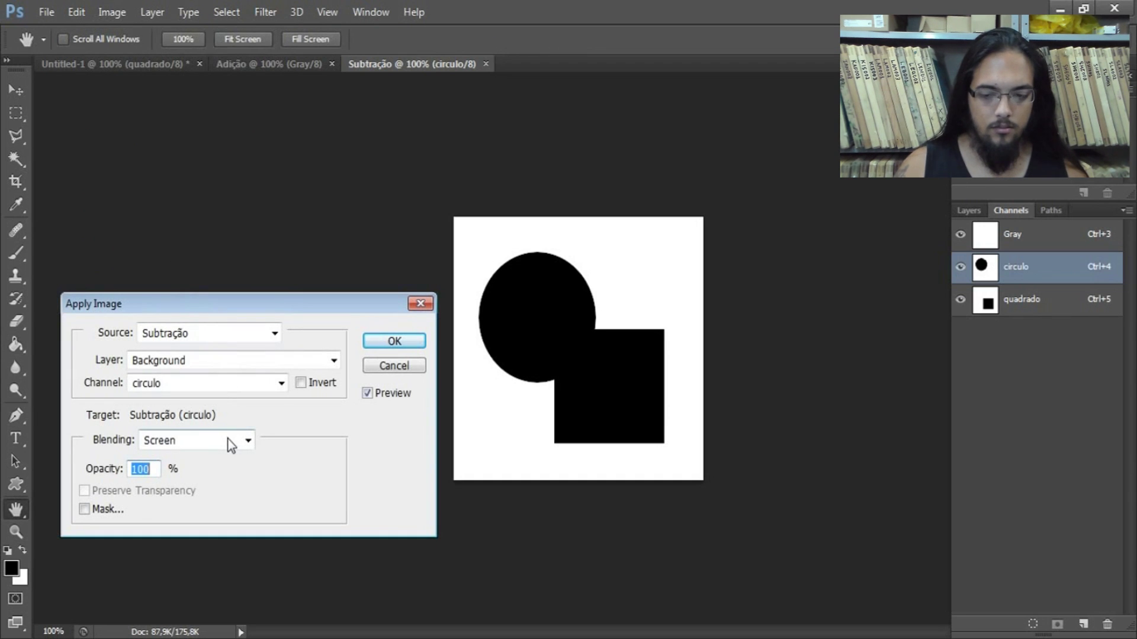
pyautogui.click(401, 367)
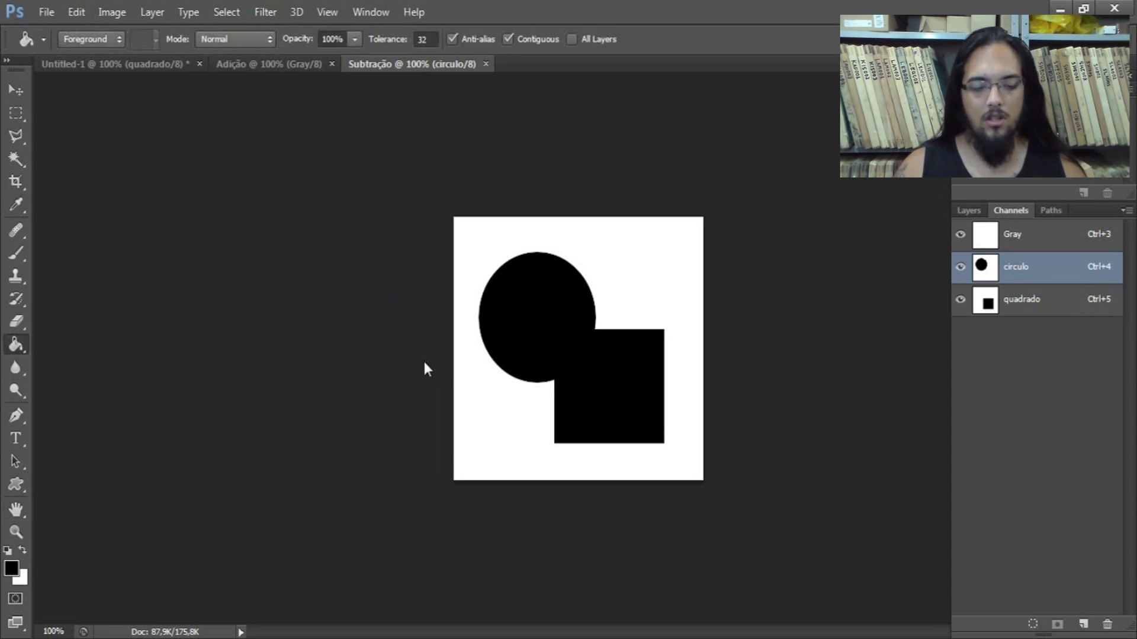
pyautogui.click(960, 299)
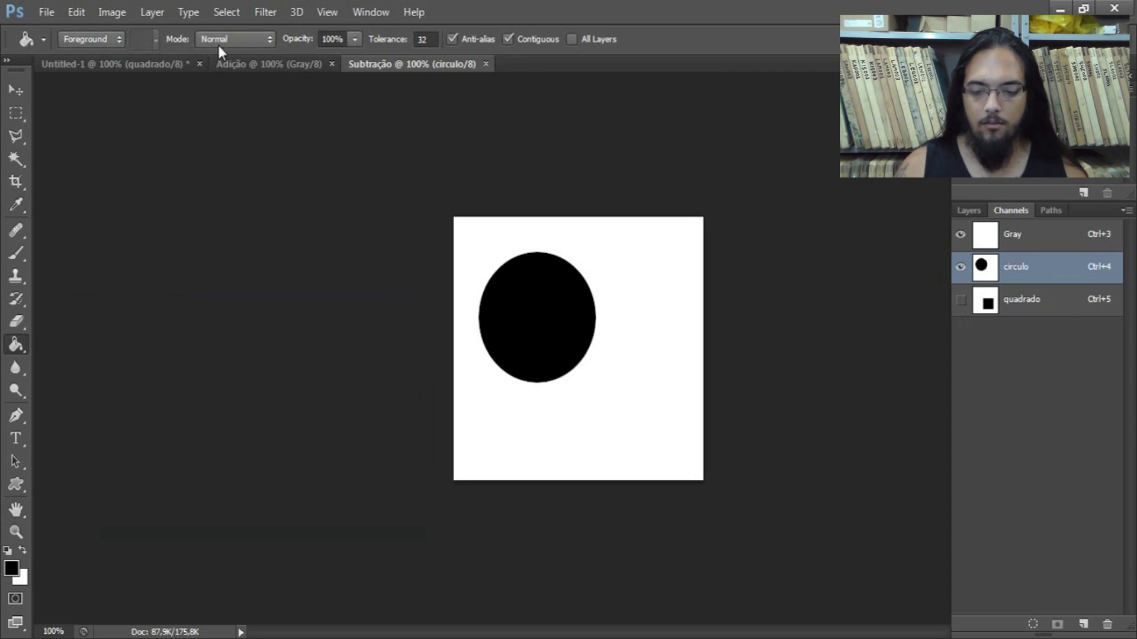
pyautogui.click(109, 13)
pyautogui.click(217, 264)
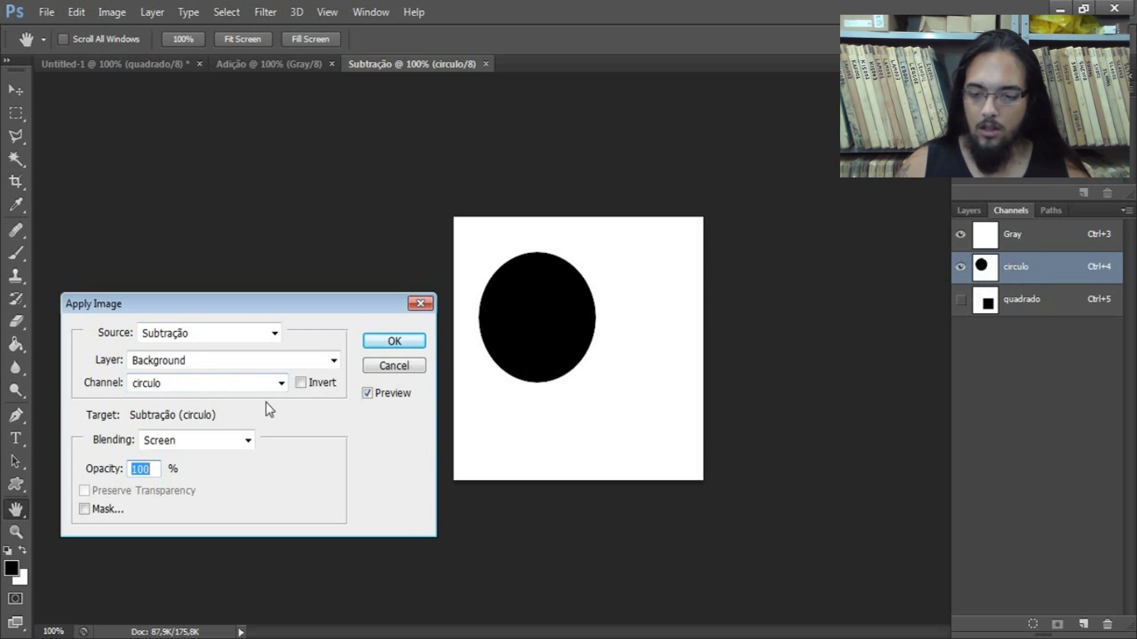
# Preview Apply Image using the inverted quadrado channel with Screen blending at 23% opacity
pyautogui.click(258, 390)
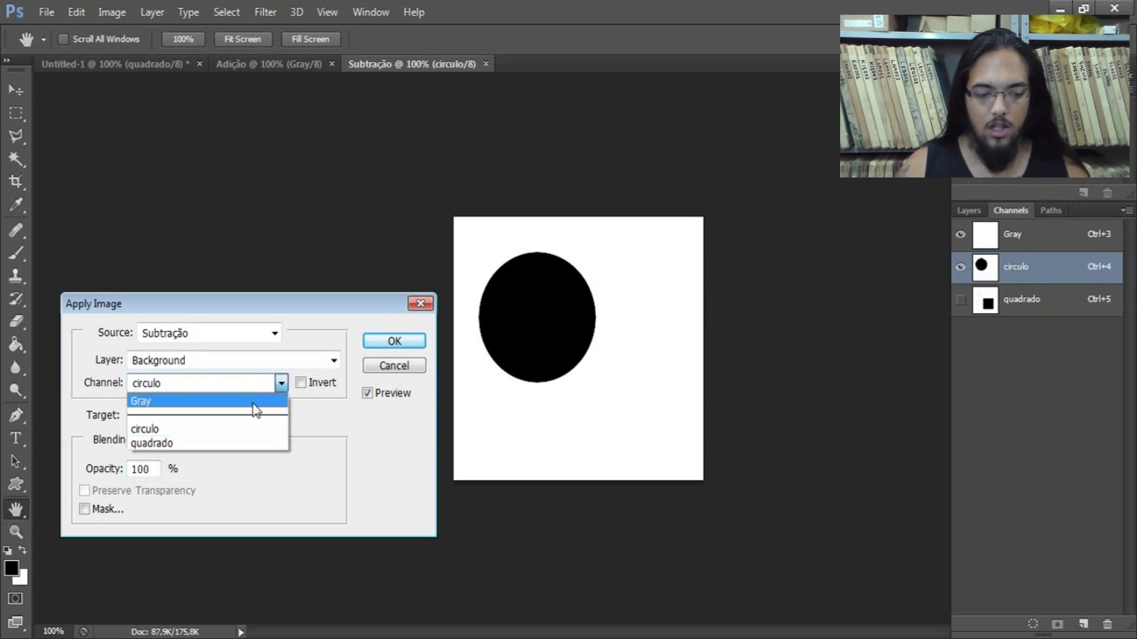
pyautogui.click(247, 445)
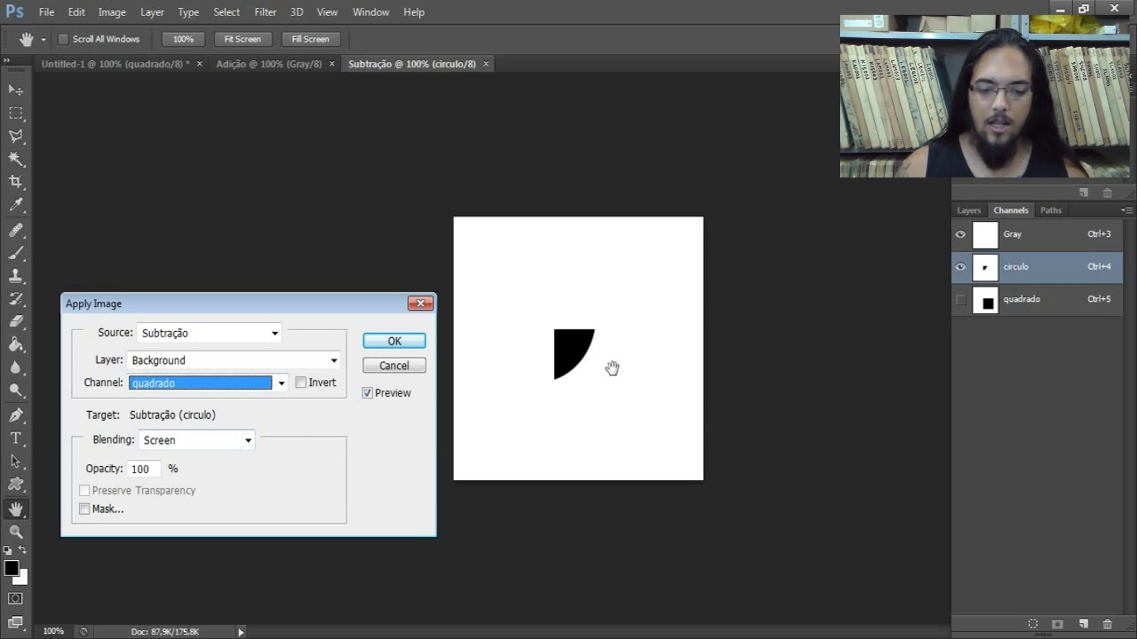
pyautogui.click(301, 383)
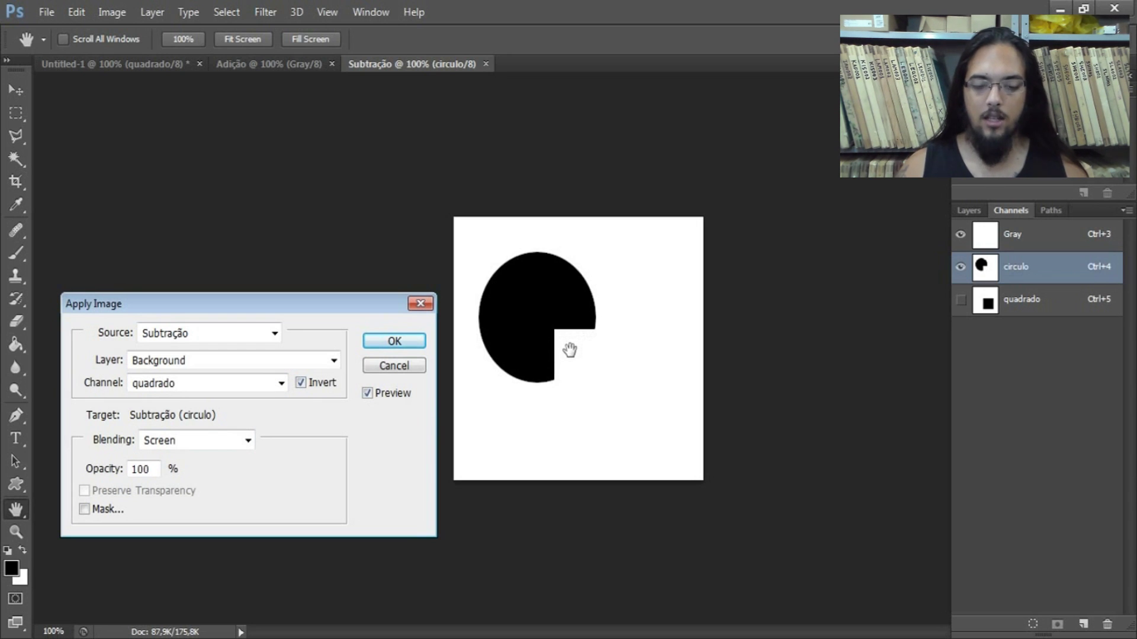
pyautogui.moveTo(143, 474); pyautogui.dragTo(121, 471)
pyautogui.write('50')
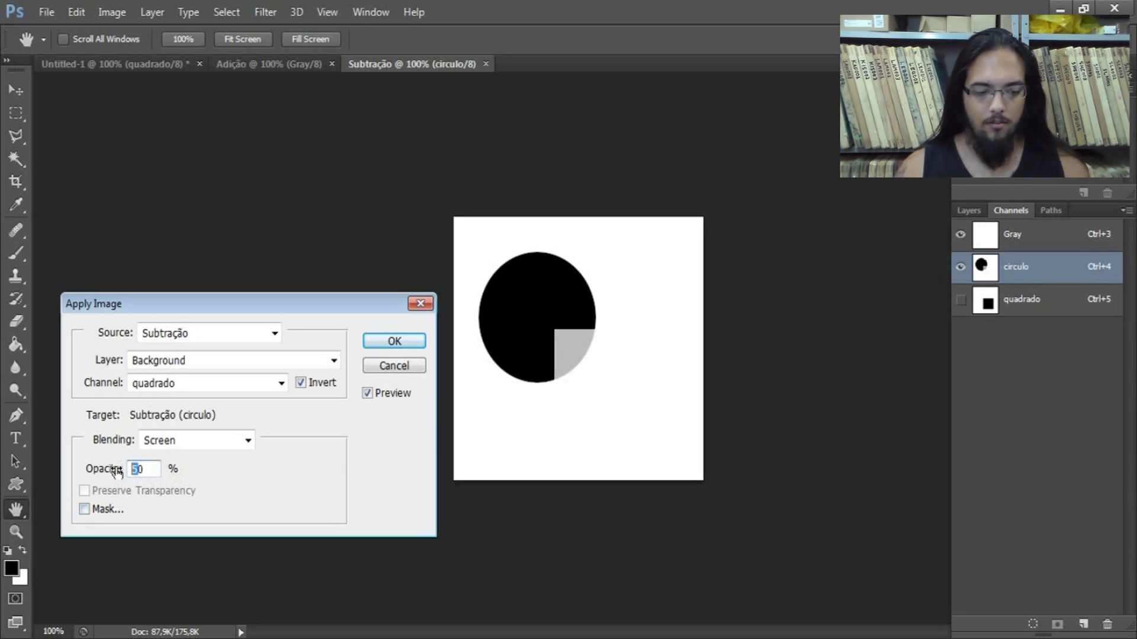
pyautogui.write('30')
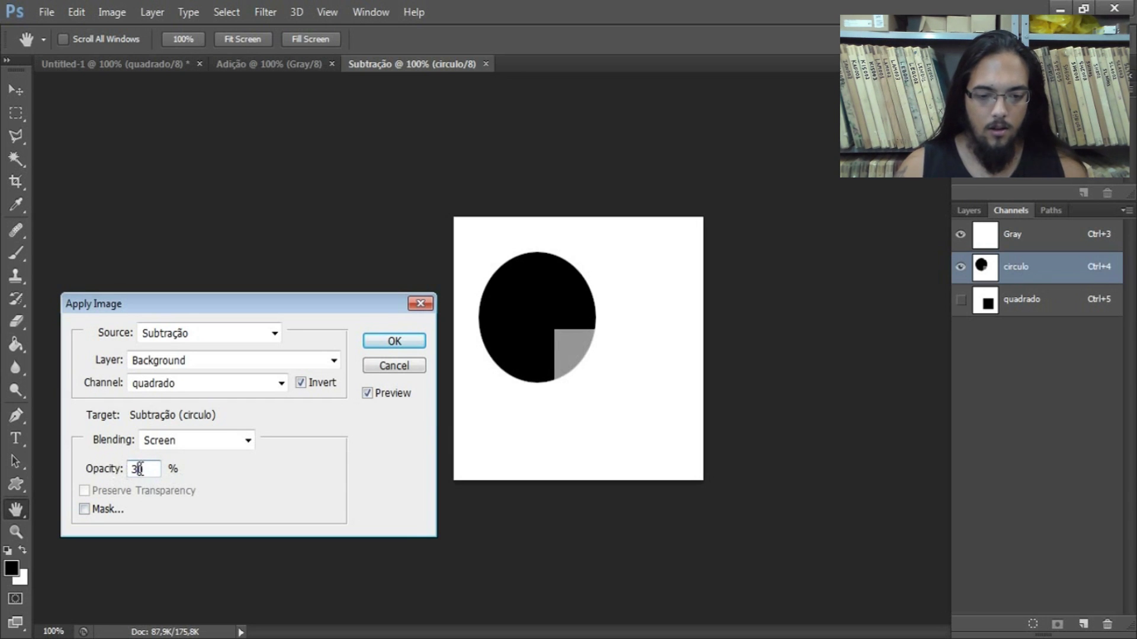
pyautogui.write('1')
pyautogui.doubleClick(129, 471)
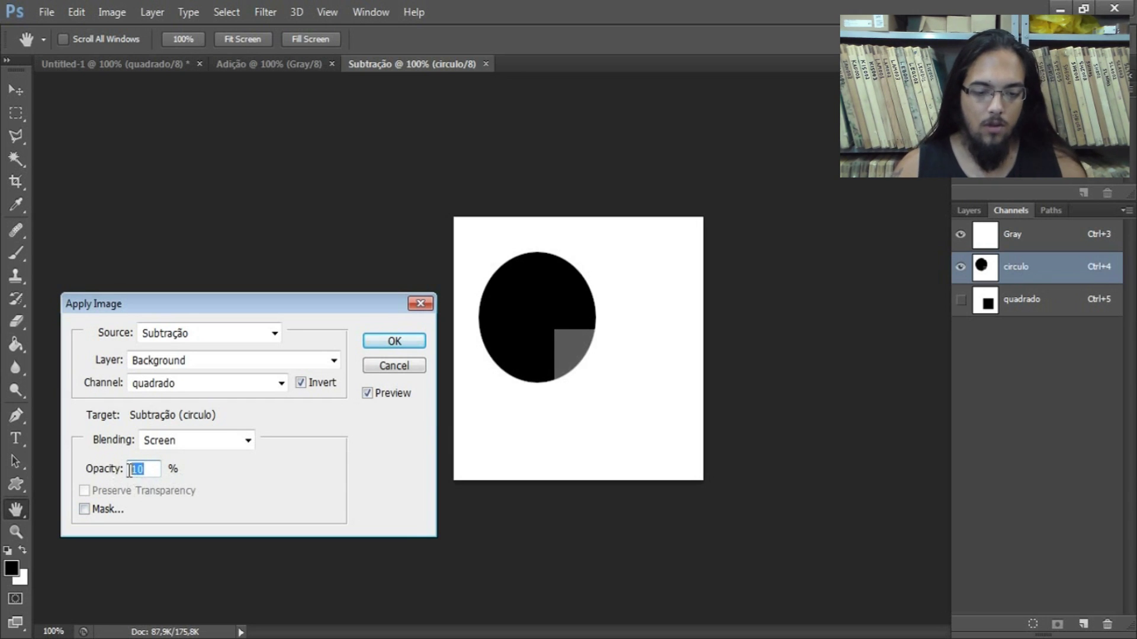
pyautogui.write('3')
pyautogui.click(118, 471)
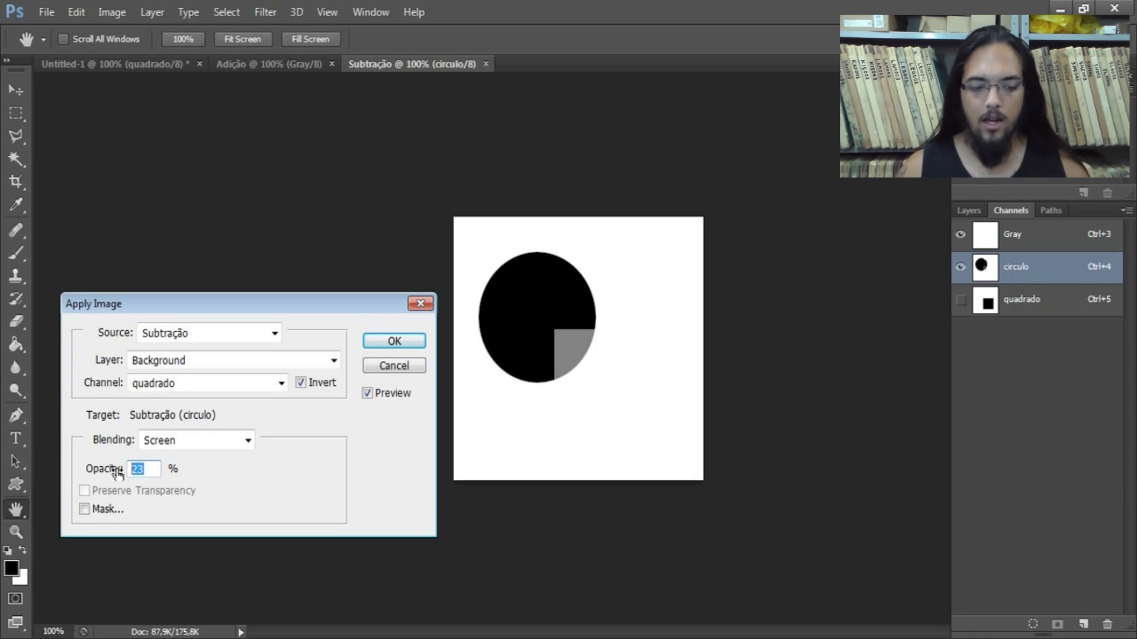
pyautogui.click(248, 440)
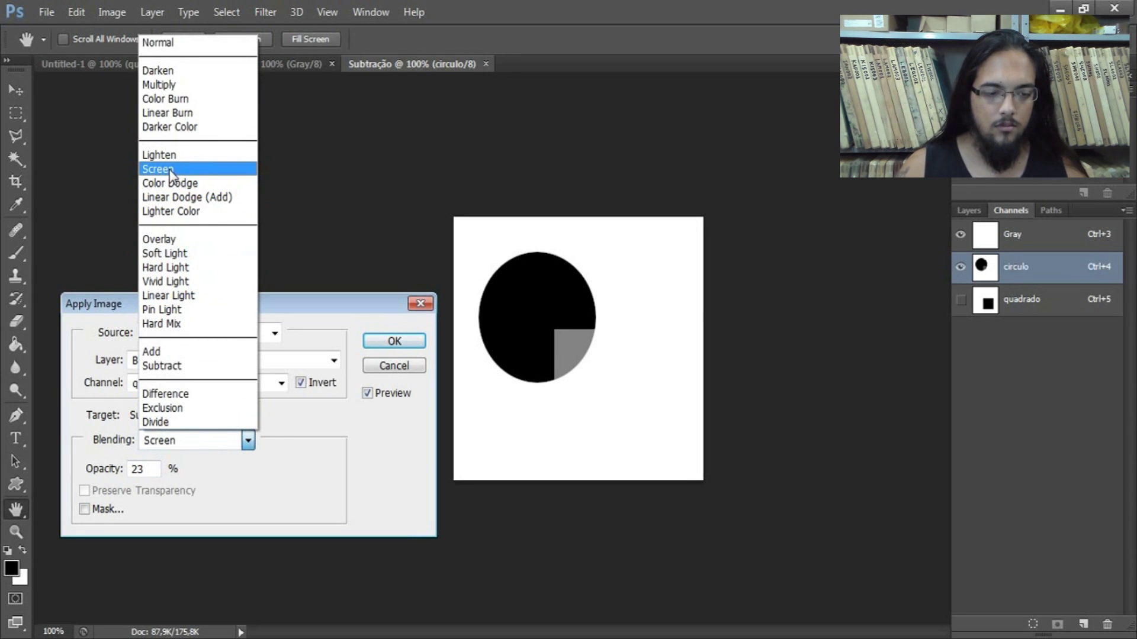
# Try the Screen blend at 100% opacity with Invert toggled, then cancel Apply Image
pyautogui.click(257, 441)
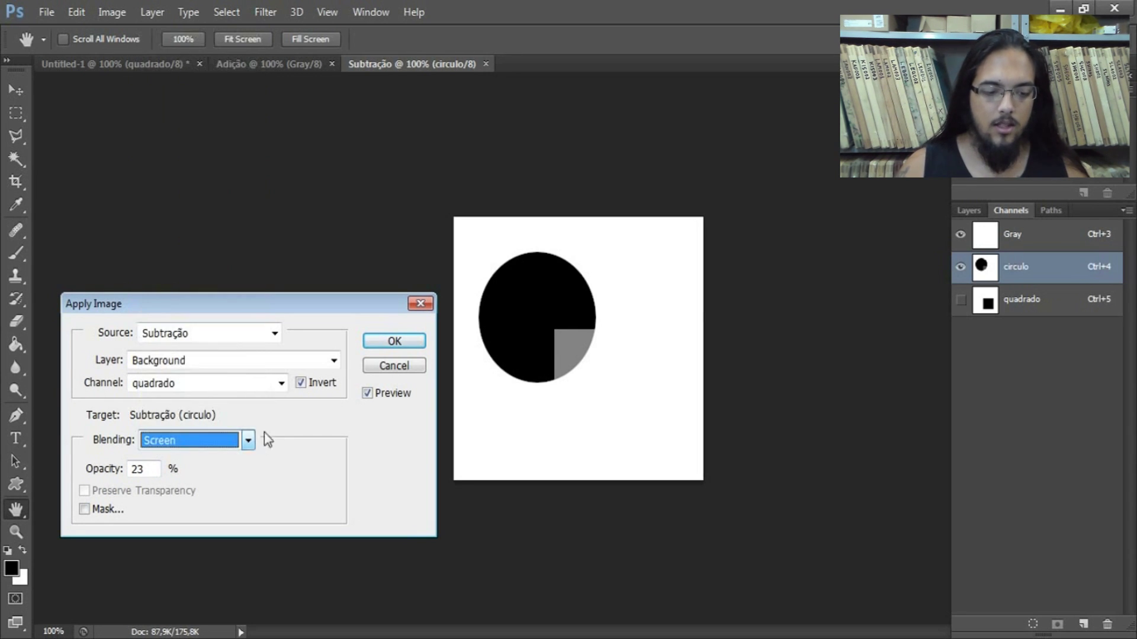
pyautogui.click(324, 384)
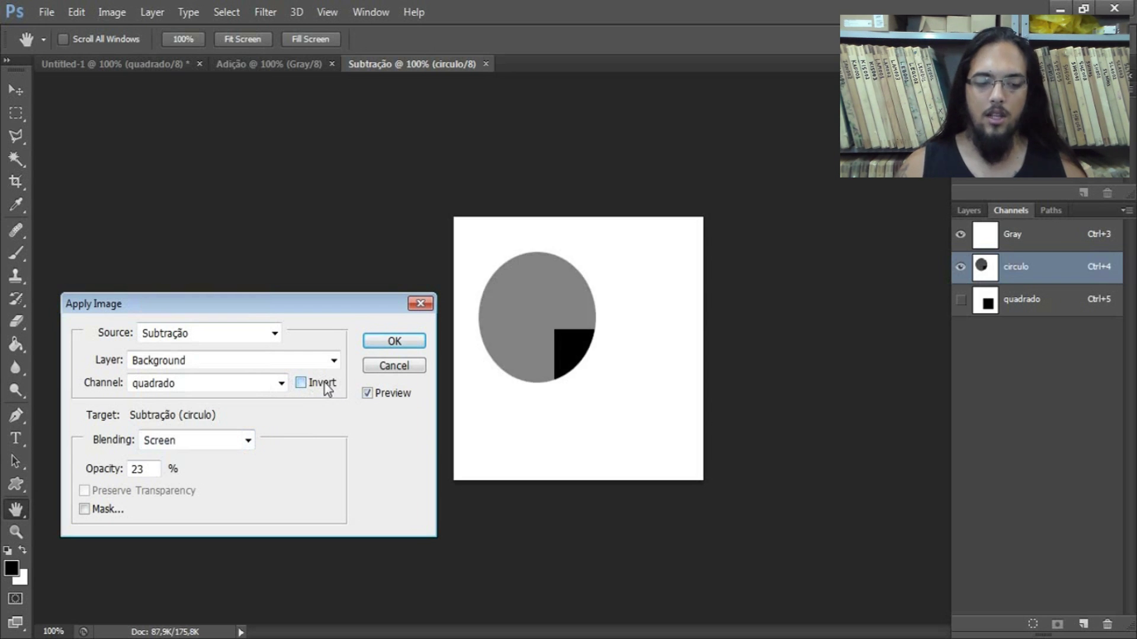
pyautogui.click(327, 390)
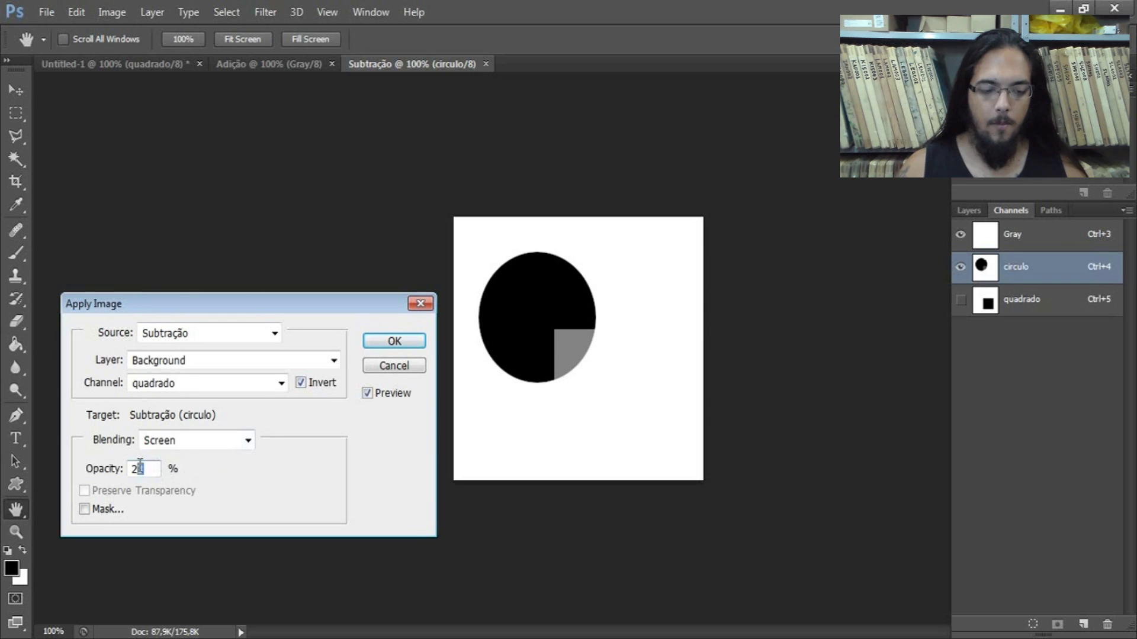
pyautogui.write('100')
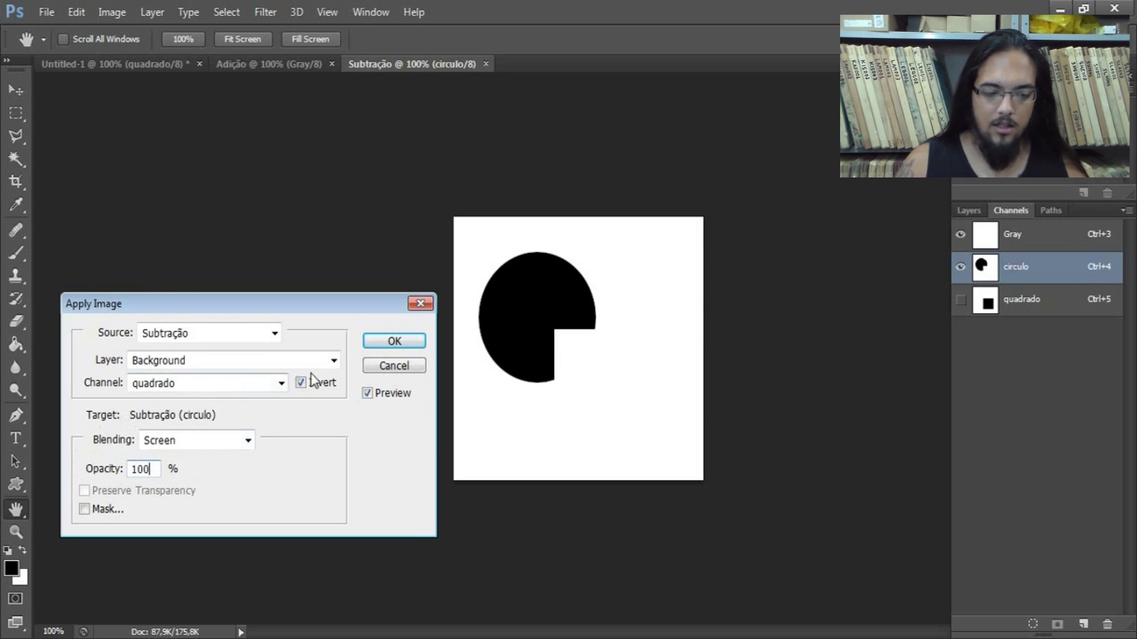
pyautogui.click(302, 386)
pyautogui.click(302, 384)
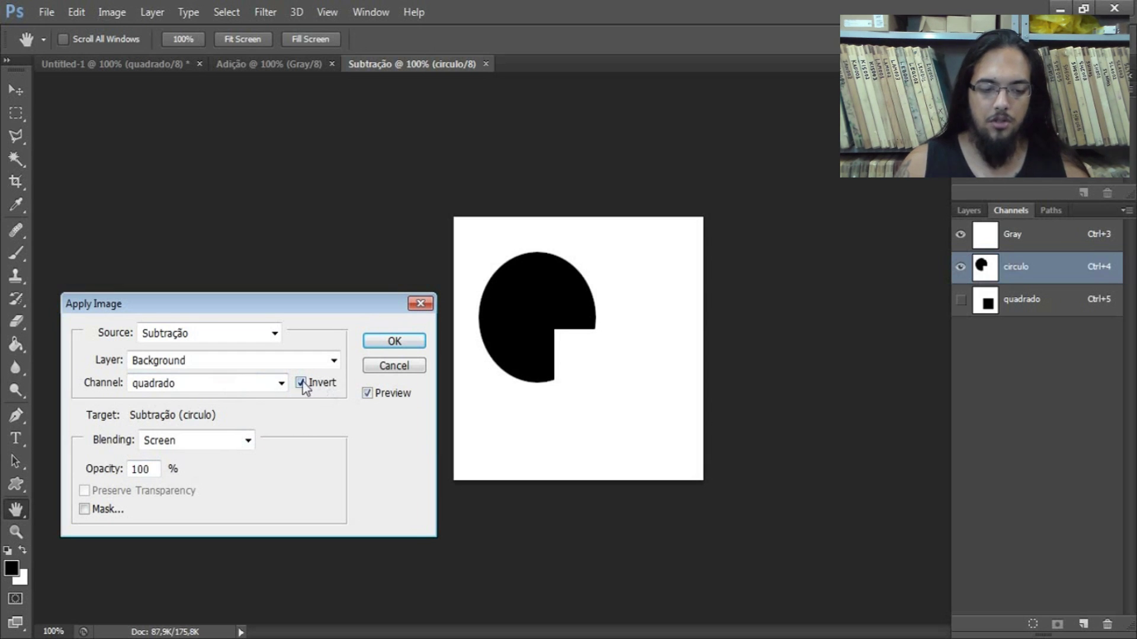
pyautogui.click(388, 368)
# Select quadrado, show circulo alongside it, swap the colours and clear the selection
pyautogui.click(1073, 307)
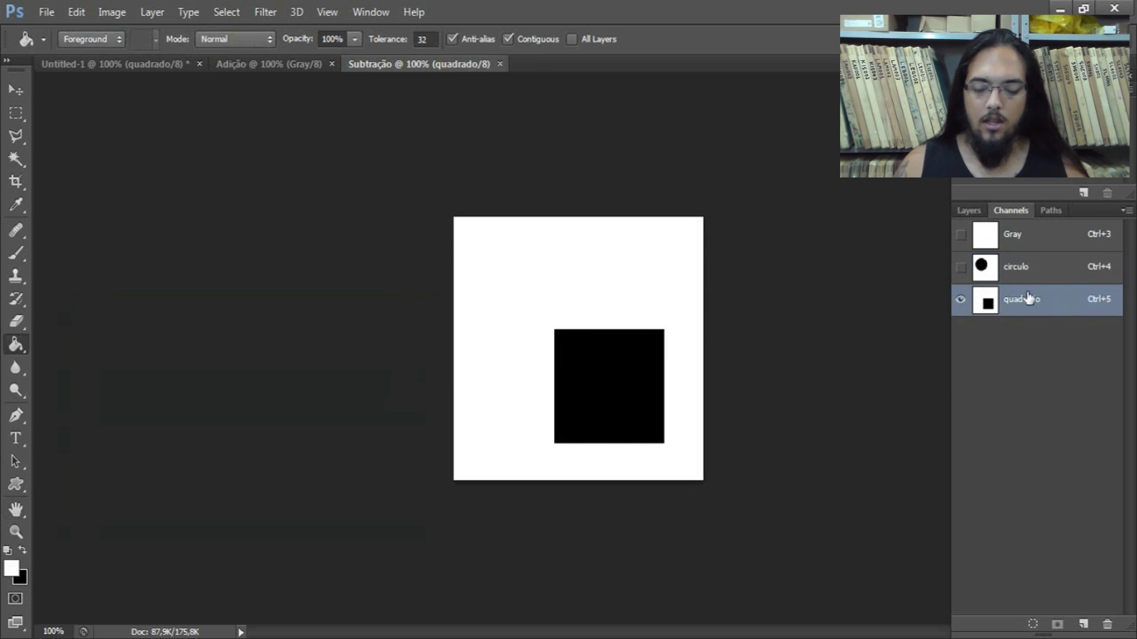
pyautogui.click(960, 266)
pyautogui.press('x')
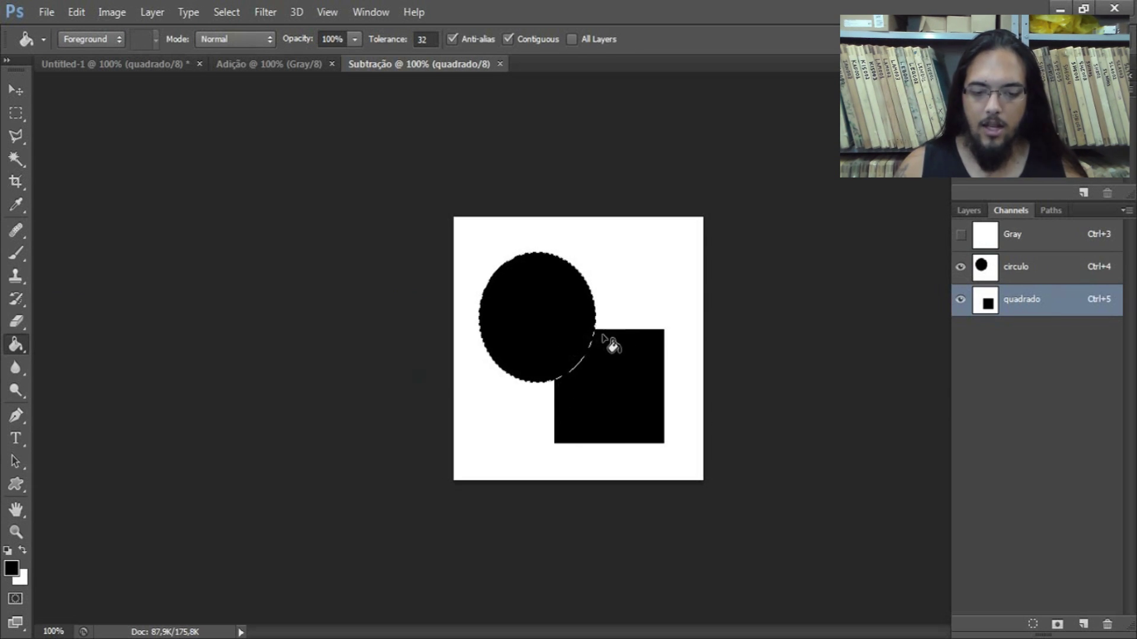
pyautogui.hotkey('ctrl', 'd')
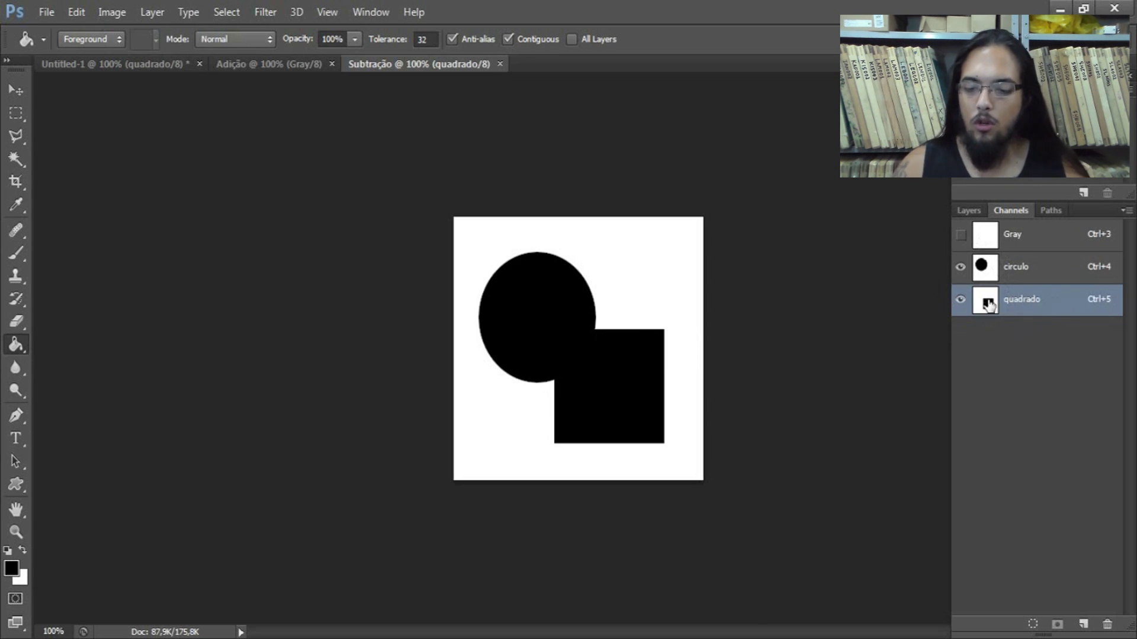
pyautogui.click(108, 13)
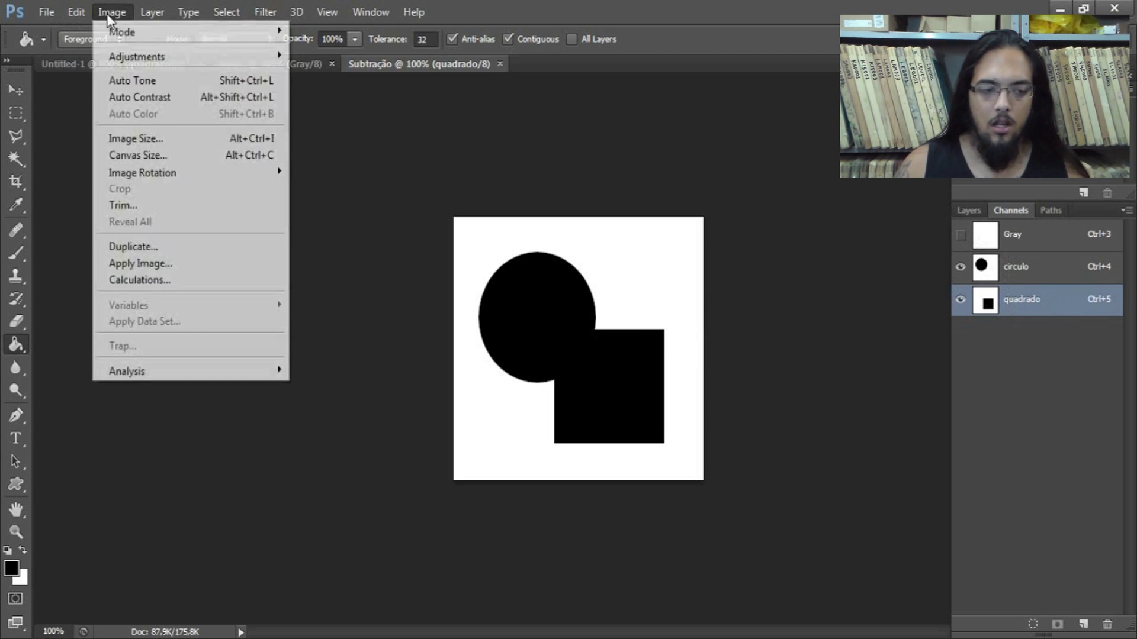
pyautogui.click(160, 270)
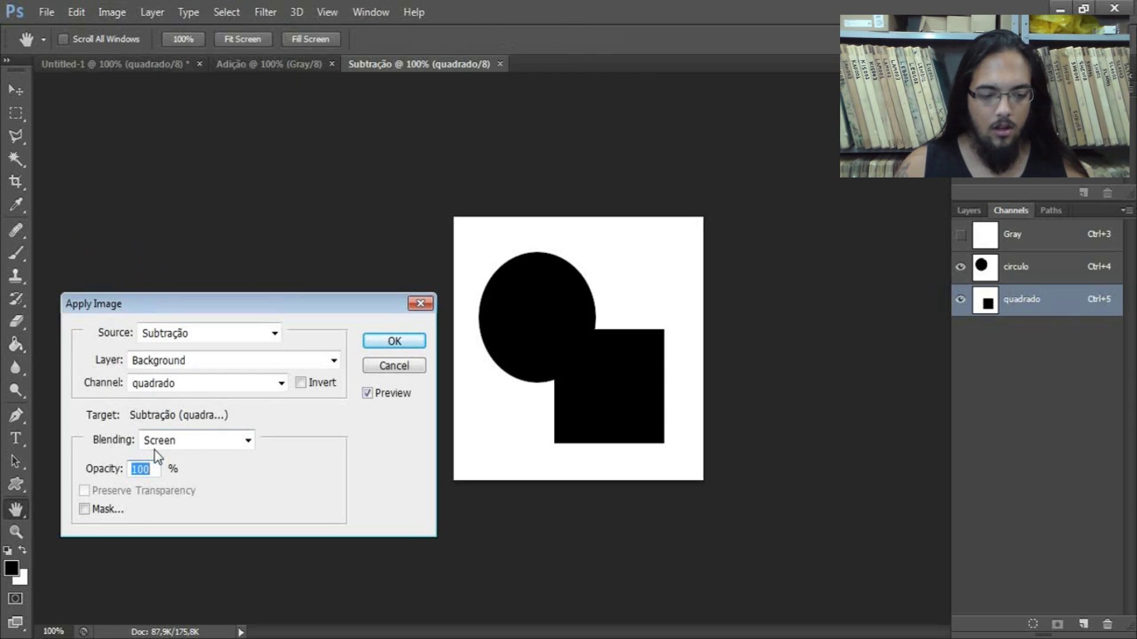
pyautogui.click(300, 383)
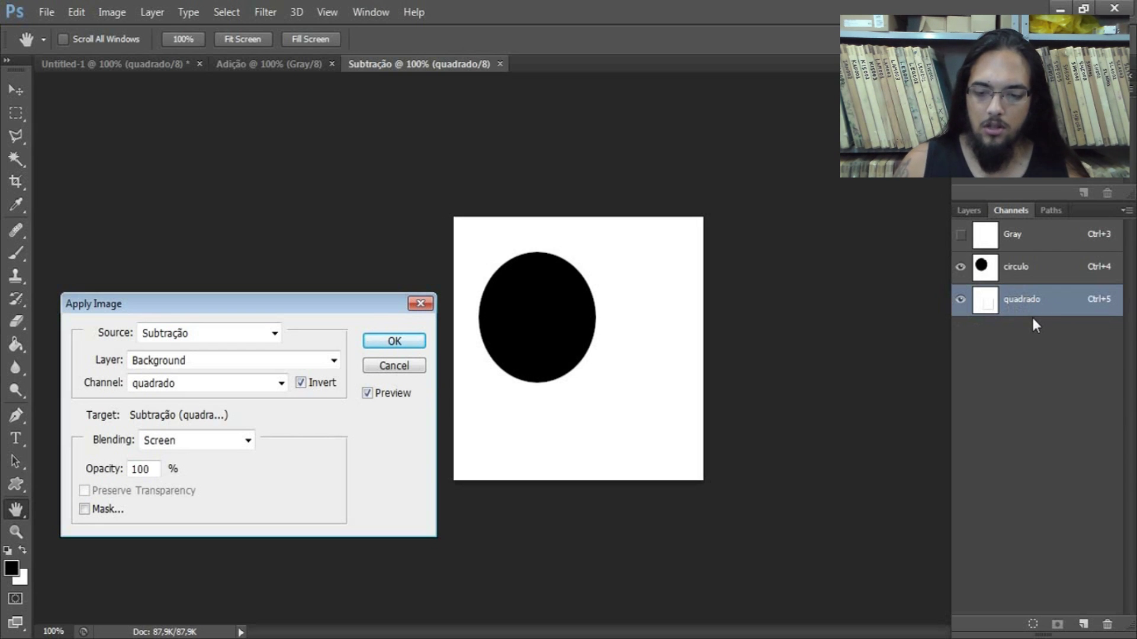
pyautogui.click(271, 388)
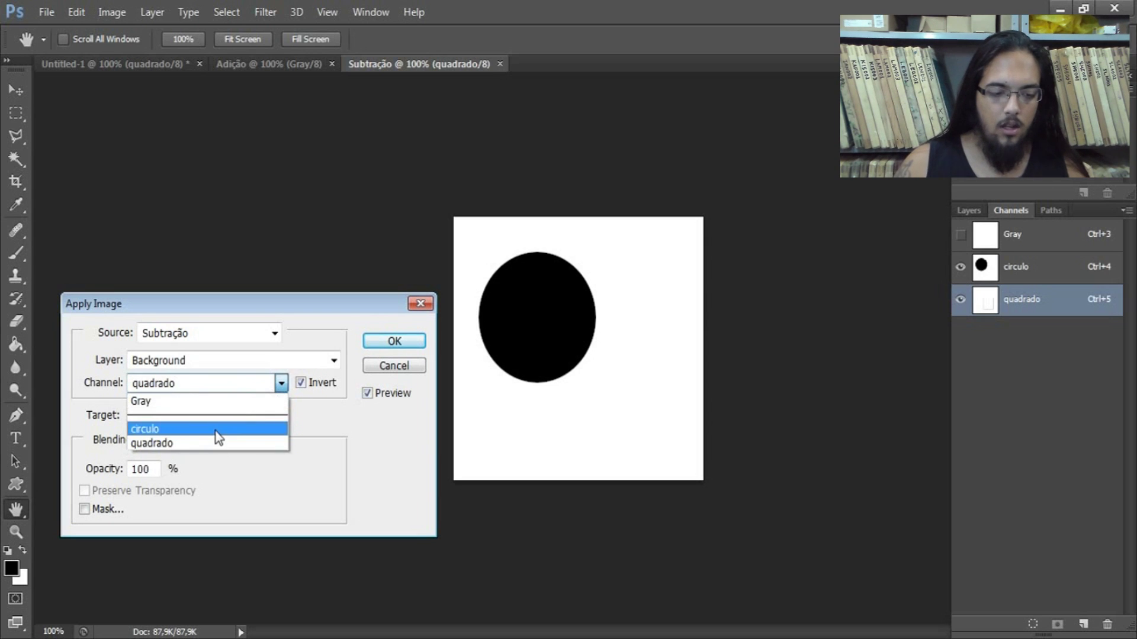
pyautogui.click(216, 431)
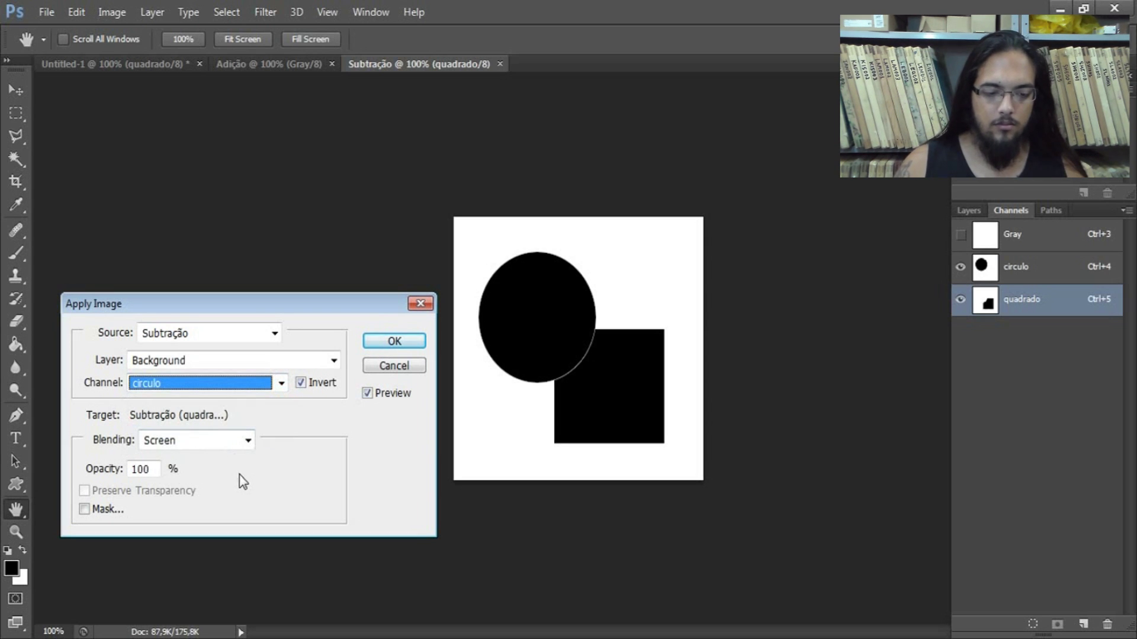
pyautogui.click(398, 343)
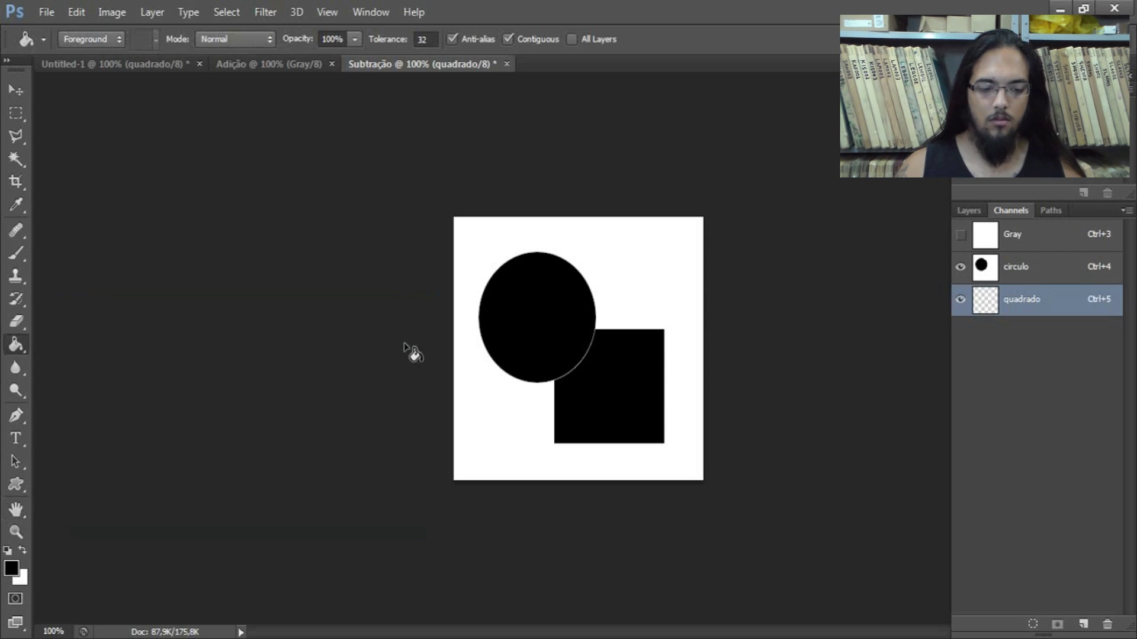
pyautogui.click(960, 267)
pyautogui.click(959, 268)
pyautogui.hotkey('ctrl', '+')
pyautogui.hotkey('ctrl', '+')
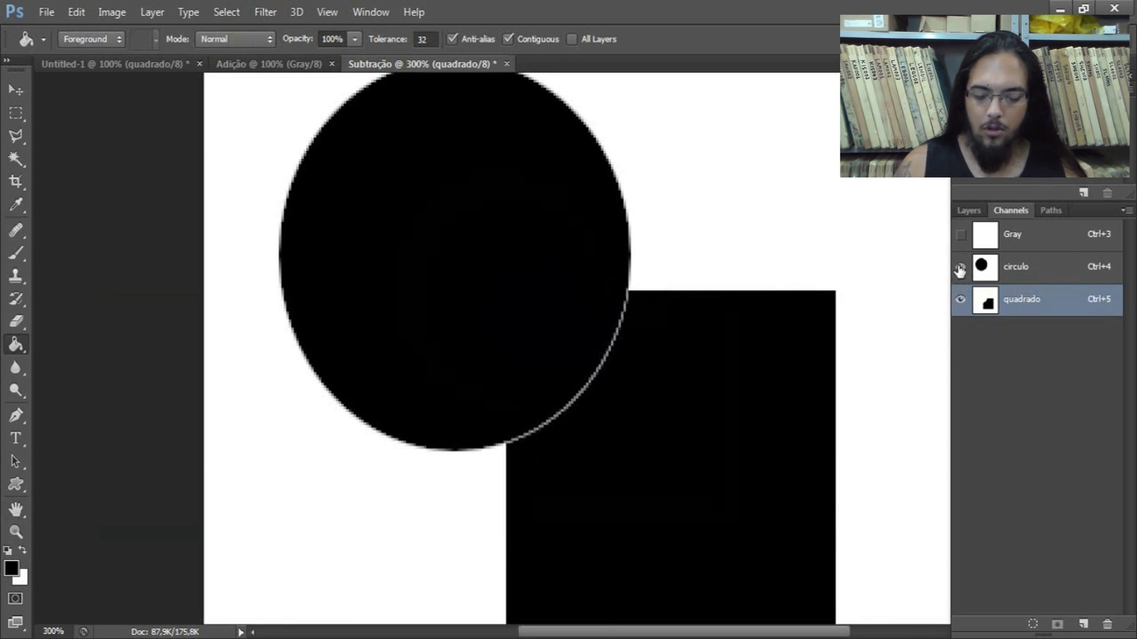
pyautogui.click(959, 268)
pyautogui.click(960, 268)
pyautogui.click(959, 268)
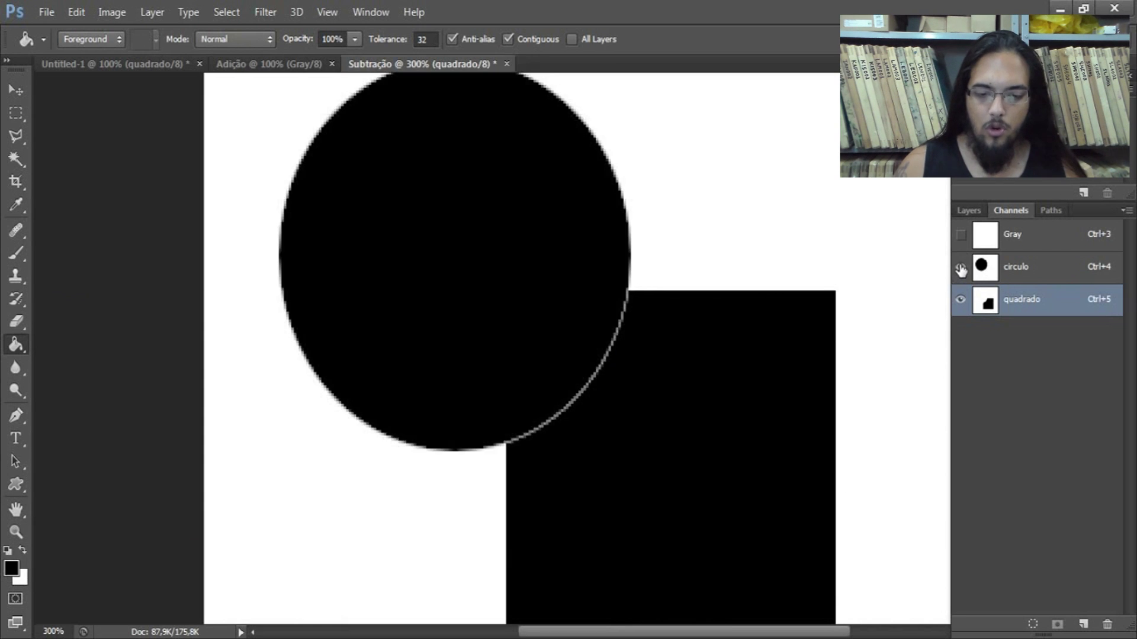
pyautogui.click(960, 267)
pyautogui.click(960, 268)
pyautogui.hotkey('ctrl', '-')
pyautogui.hotkey('ctrl', '-')
pyautogui.hotkey('ctrl', '-')
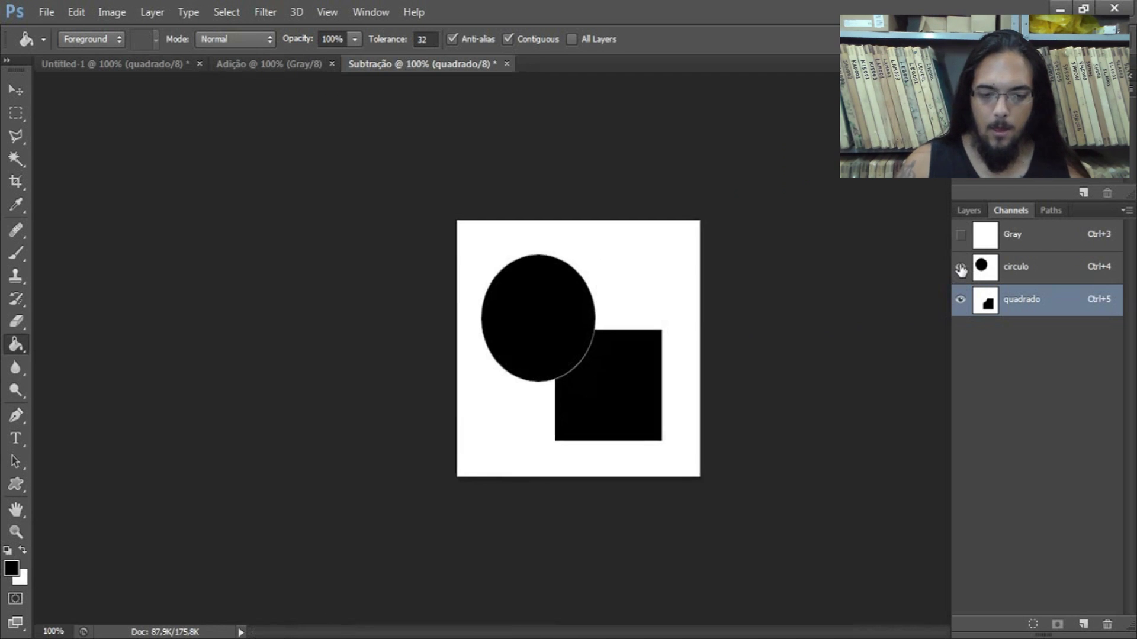
pyautogui.hotkey('ctrl', '+')
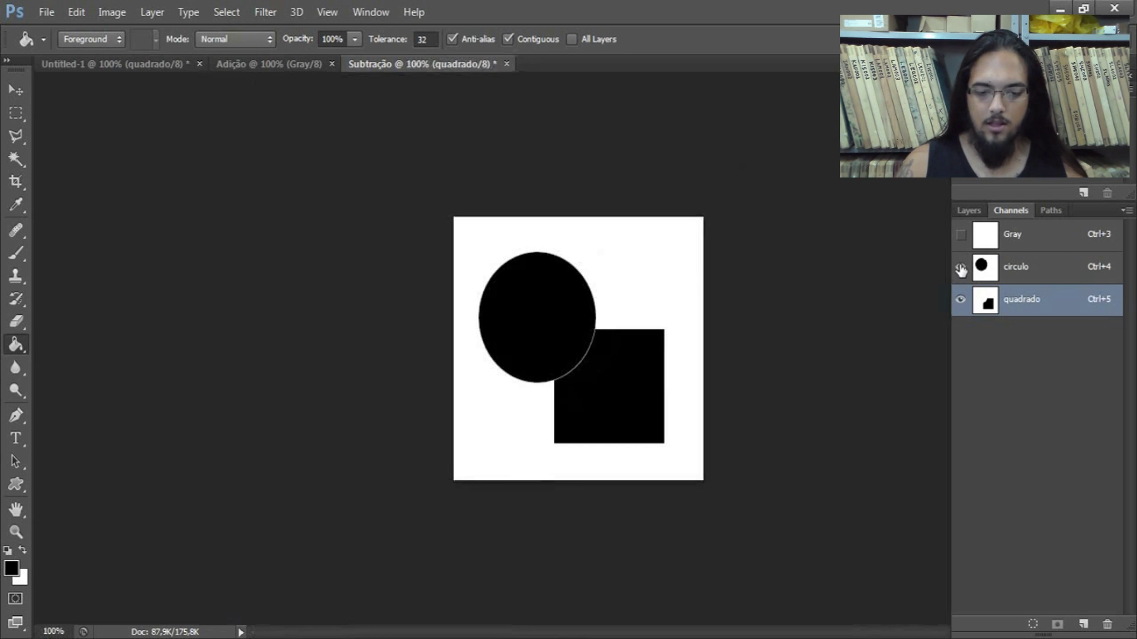
pyautogui.click(960, 268)
pyautogui.click(959, 268)
pyautogui.hotkey('ctrl', 'z')
pyautogui.click(960, 267)
pyautogui.press('x')
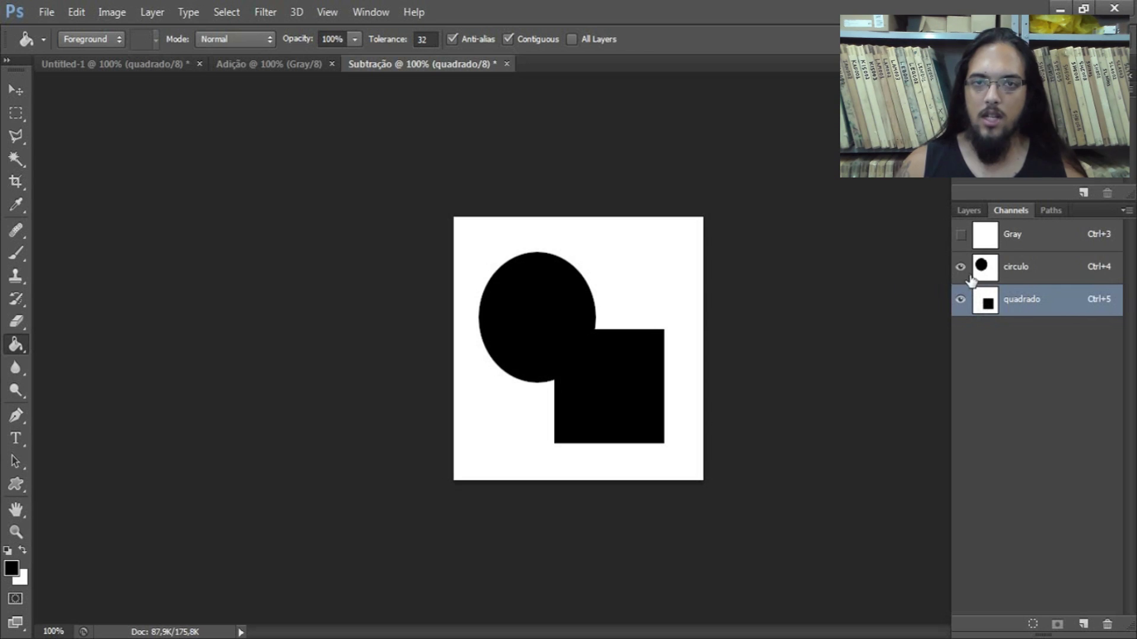
# Make circulo the active channel, hide quadrado, and clear the selection
pyautogui.click(979, 274)
pyautogui.click(961, 300)
pyautogui.press('x')
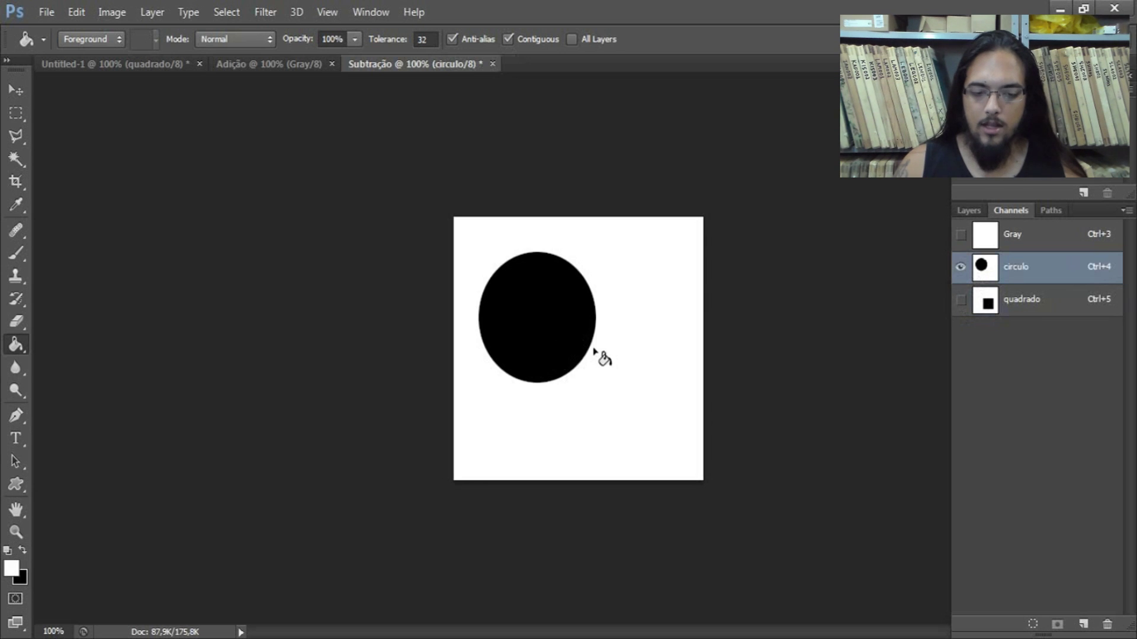
pyautogui.click(960, 300)
pyautogui.press('x')
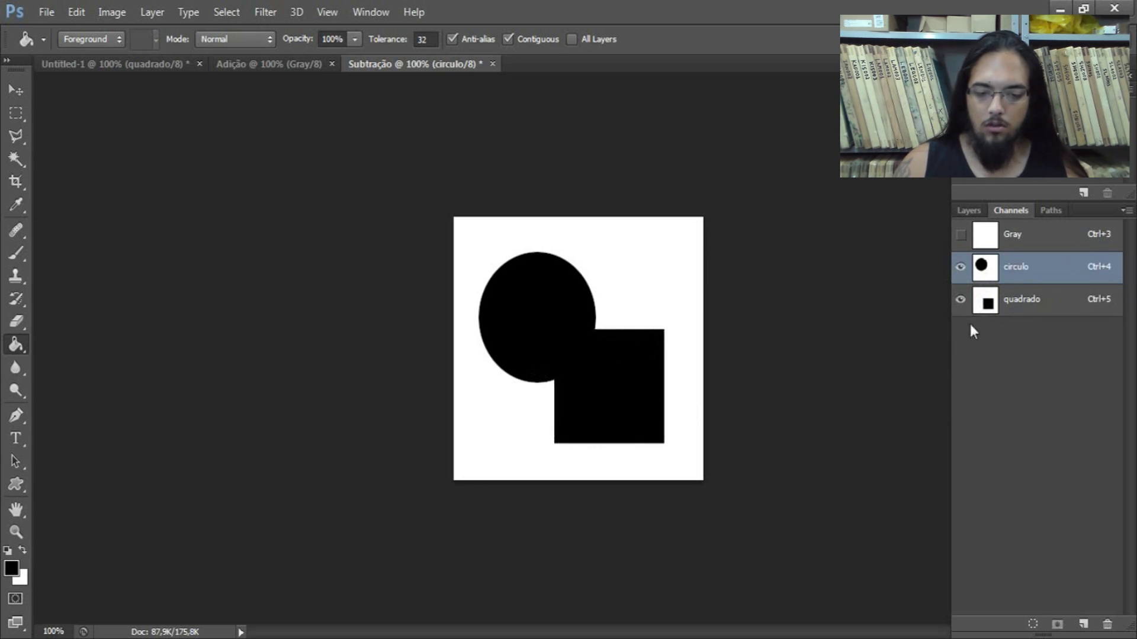
pyautogui.click(961, 300)
pyautogui.press('x')
pyautogui.hotkey('ctrl', 'd')
# Apply Image onto circulo from the inverted quadrado channel with Screen blending
pyautogui.click(112, 12)
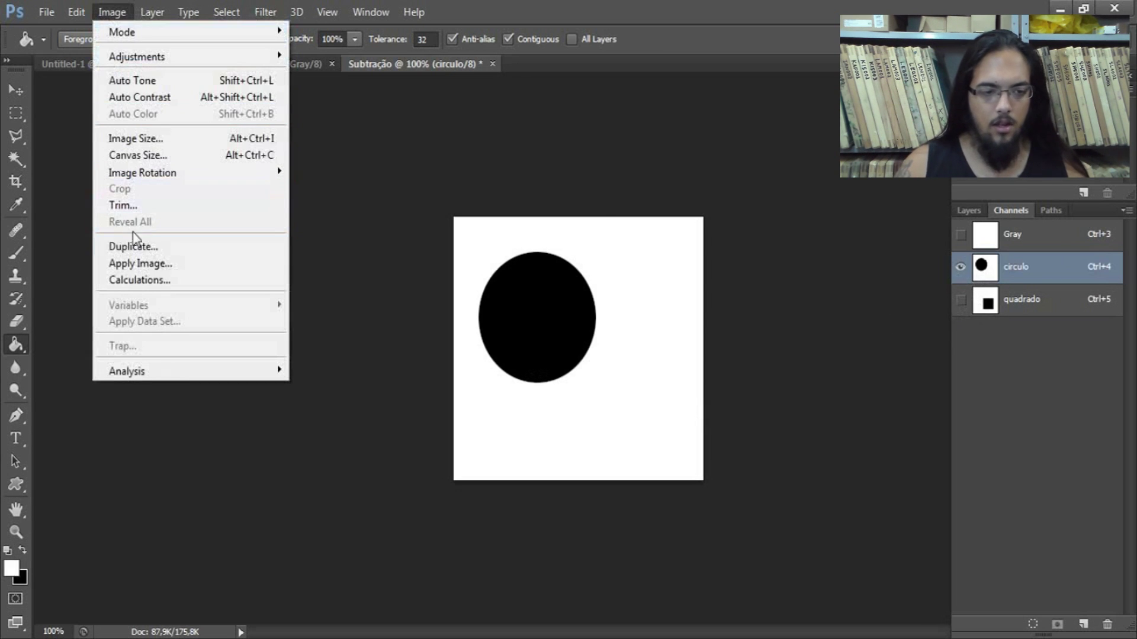
pyautogui.click(145, 264)
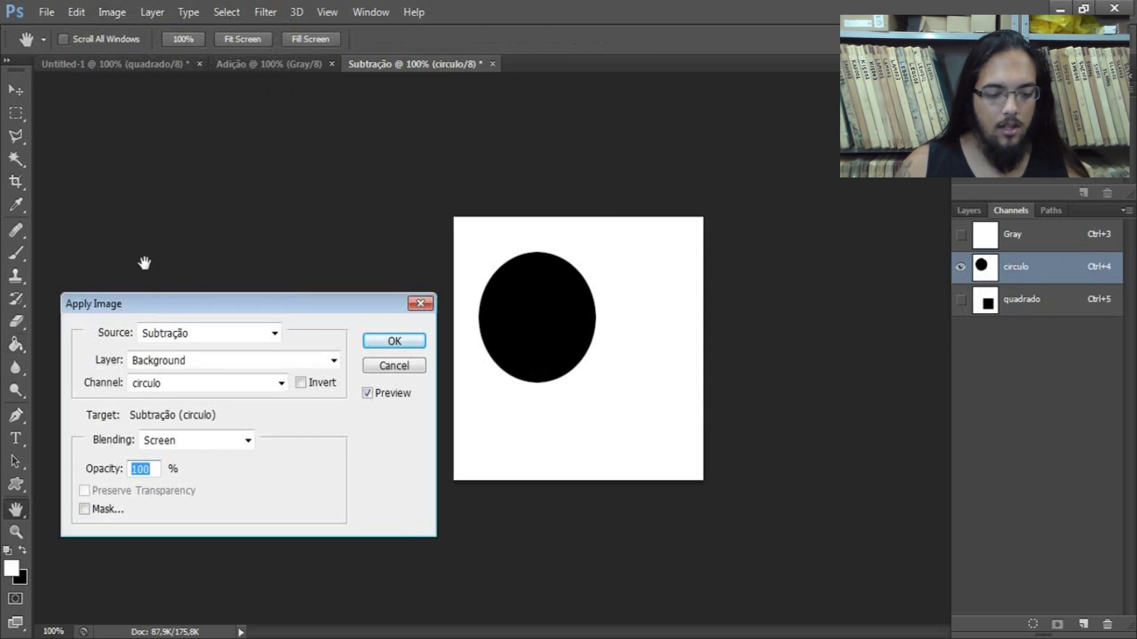
pyautogui.click(302, 384)
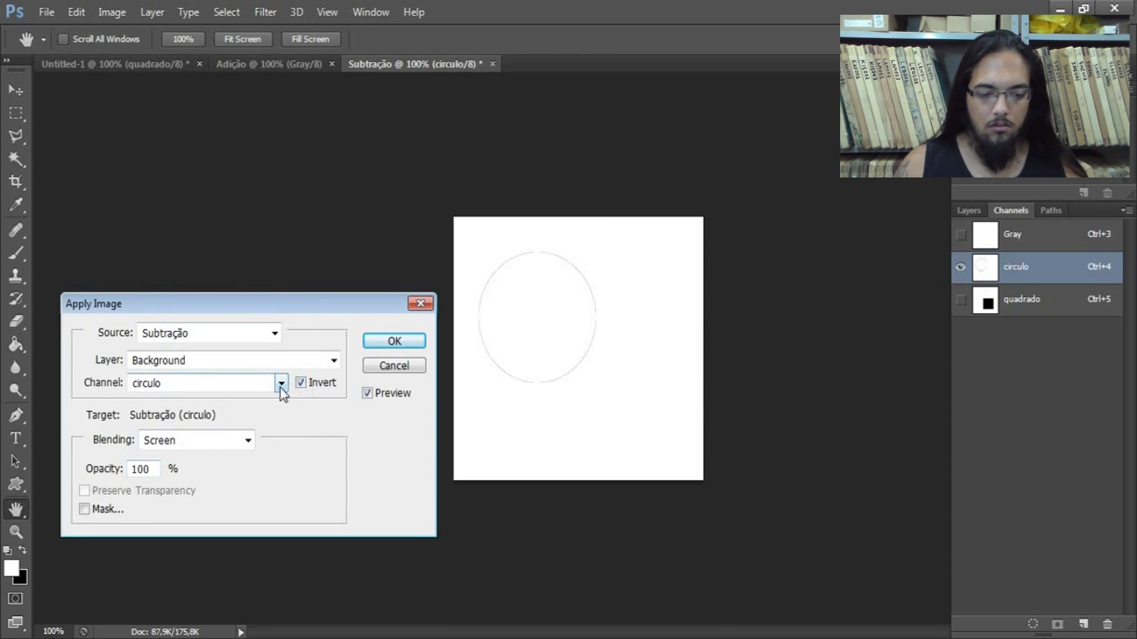
pyautogui.click(282, 385)
pyautogui.click(244, 442)
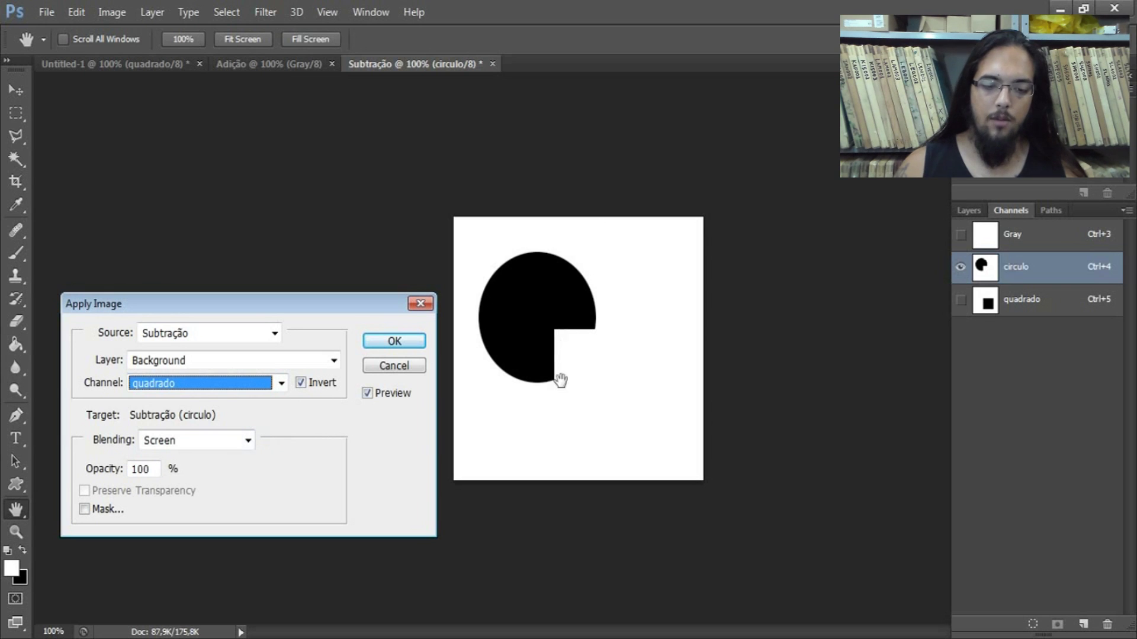
pyautogui.click(395, 342)
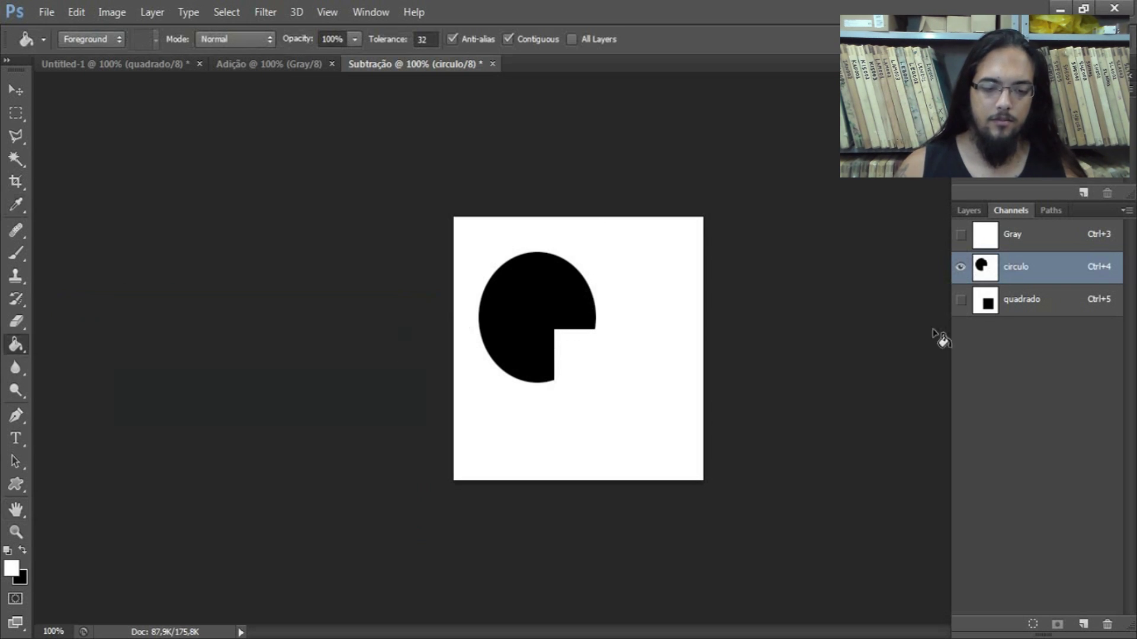
# Toggle quadrado's visibility and zoom in and out to compare the notched circle
pyautogui.click(956, 305)
pyautogui.click(956, 305)
pyautogui.hotkey('ctrl', '+')
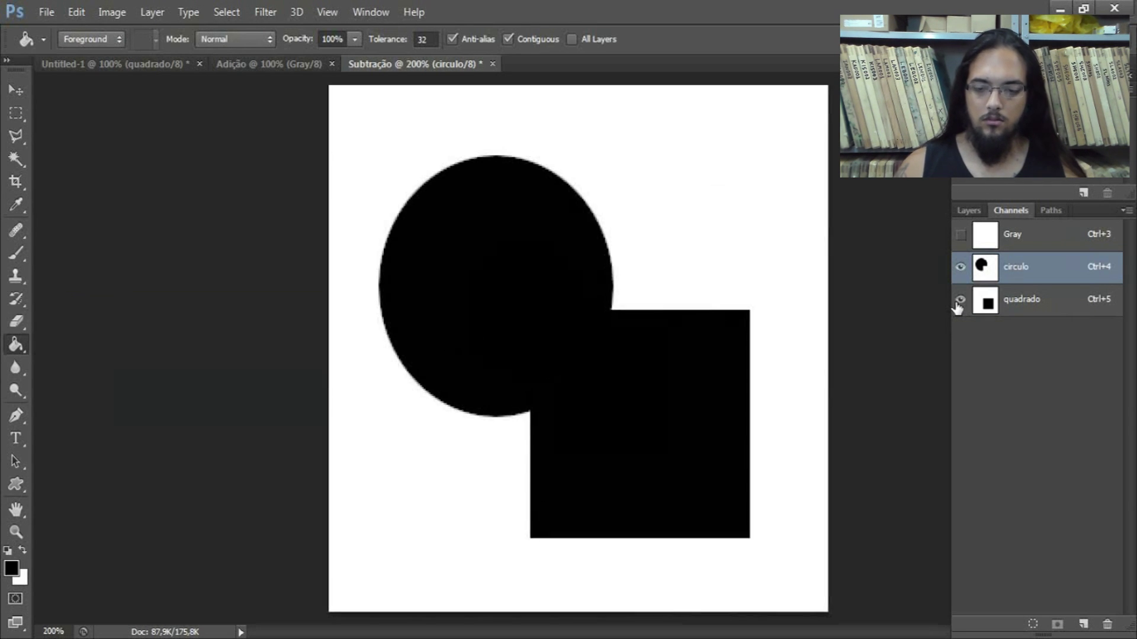
pyautogui.hotkey('ctrl', '+')
pyautogui.click(960, 302)
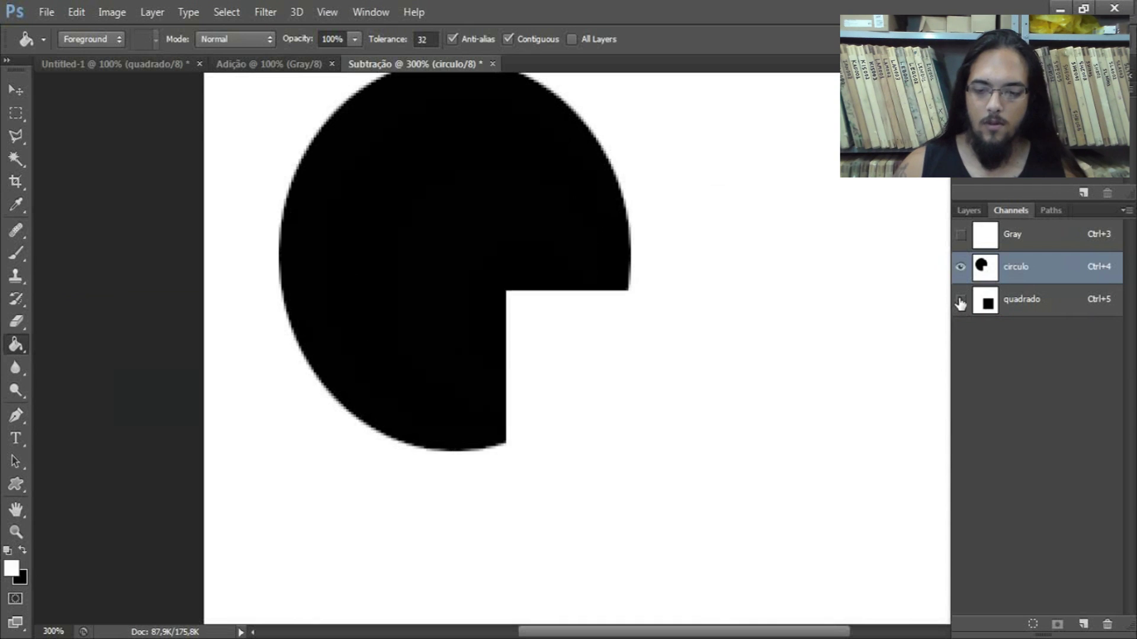
pyautogui.click(960, 302)
pyautogui.hotkey('ctrl', '-')
pyautogui.hotkey('ctrl', '-')
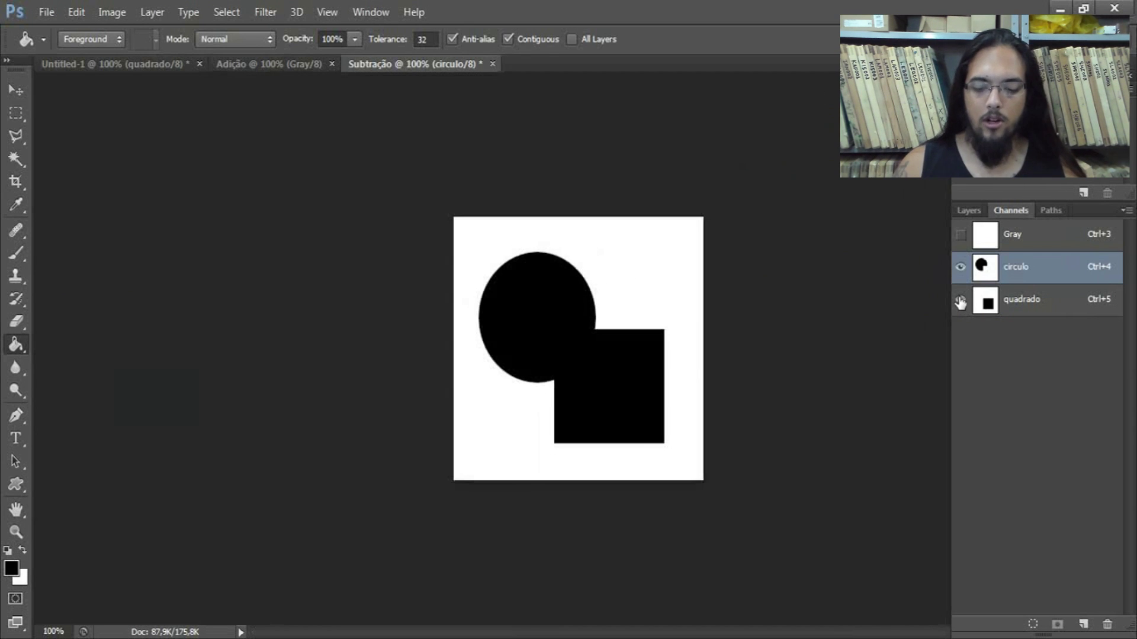
# Switch to the Adição document with the quadrado channel hidden
pyautogui.click(256, 67)
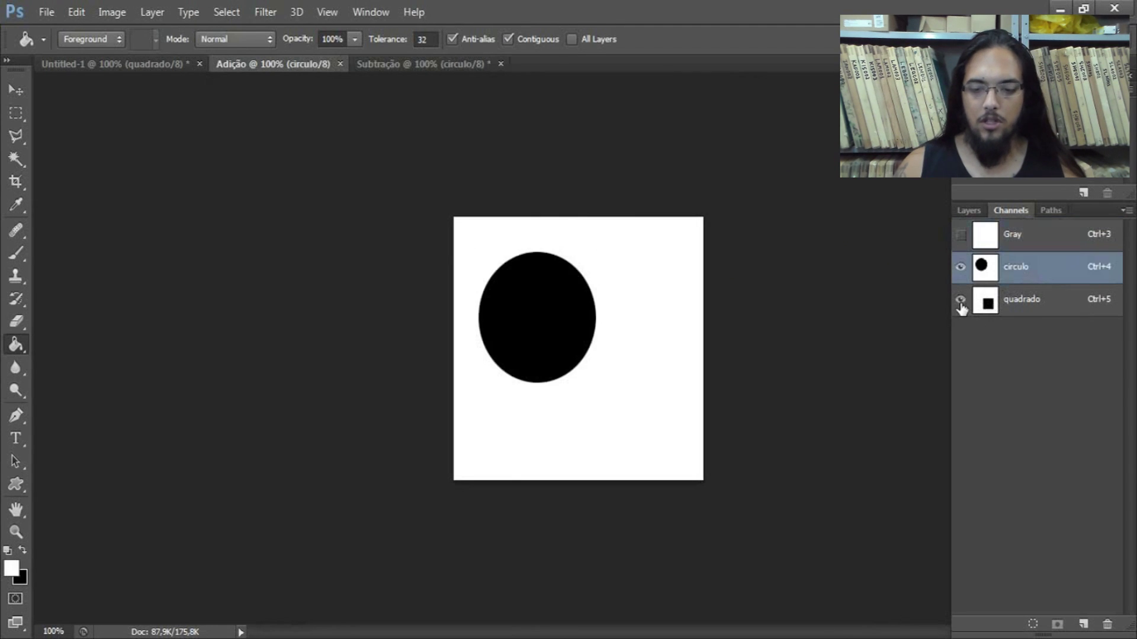
pyautogui.click(960, 300)
pyautogui.click(961, 300)
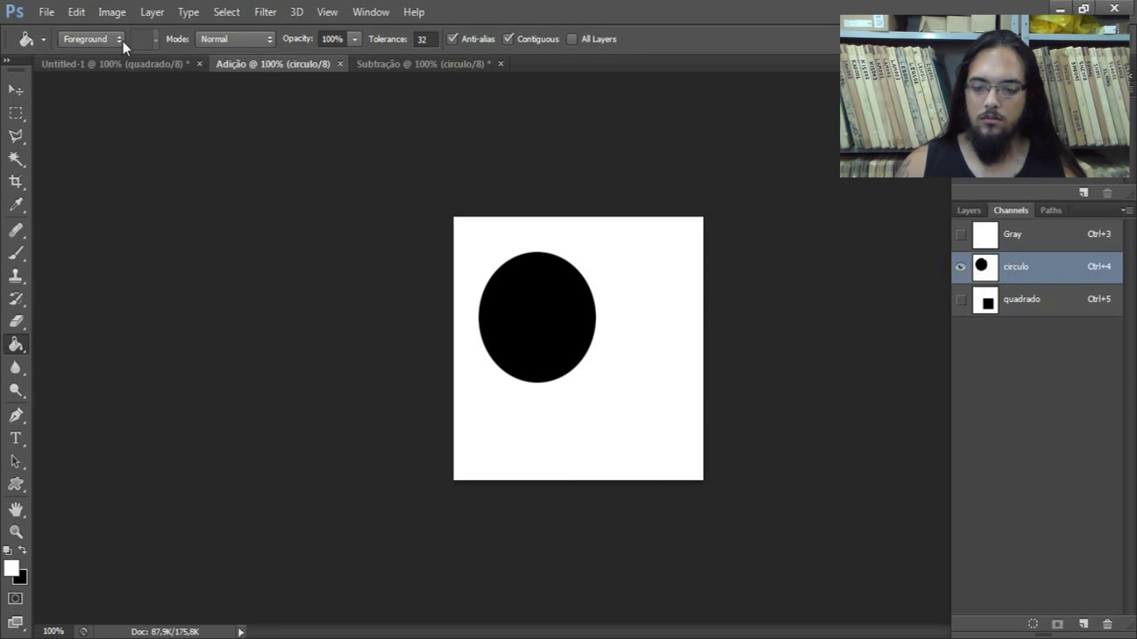
# Apply Image onto circulo from the quadrado channel with Multiply blending
pyautogui.click(119, 15)
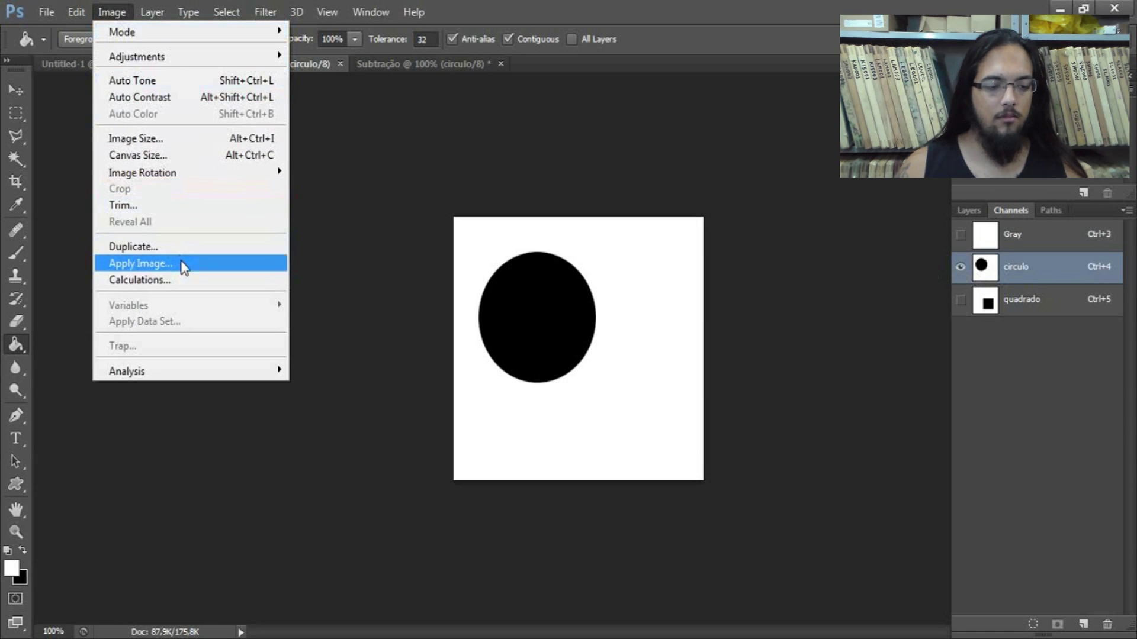
pyautogui.click(180, 262)
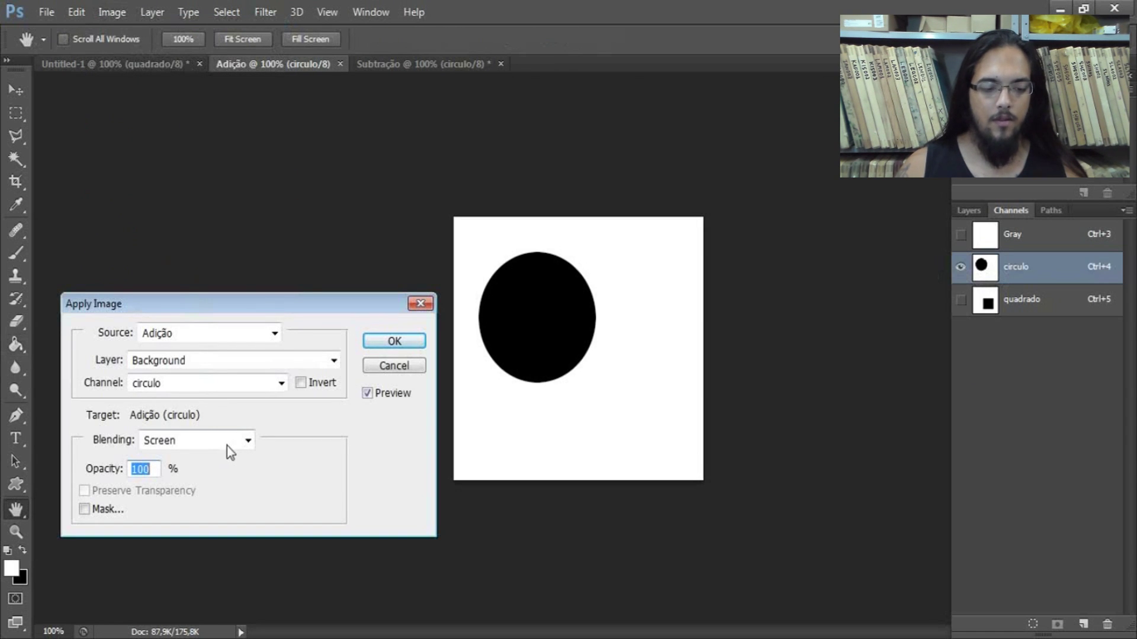
pyautogui.click(244, 442)
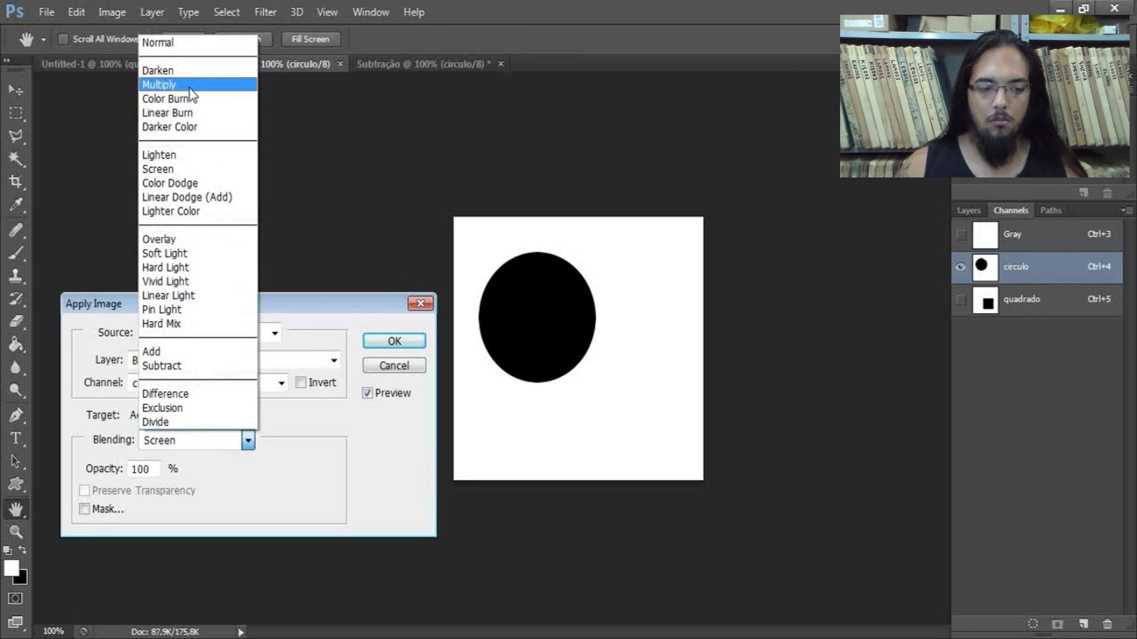
pyautogui.click(190, 89)
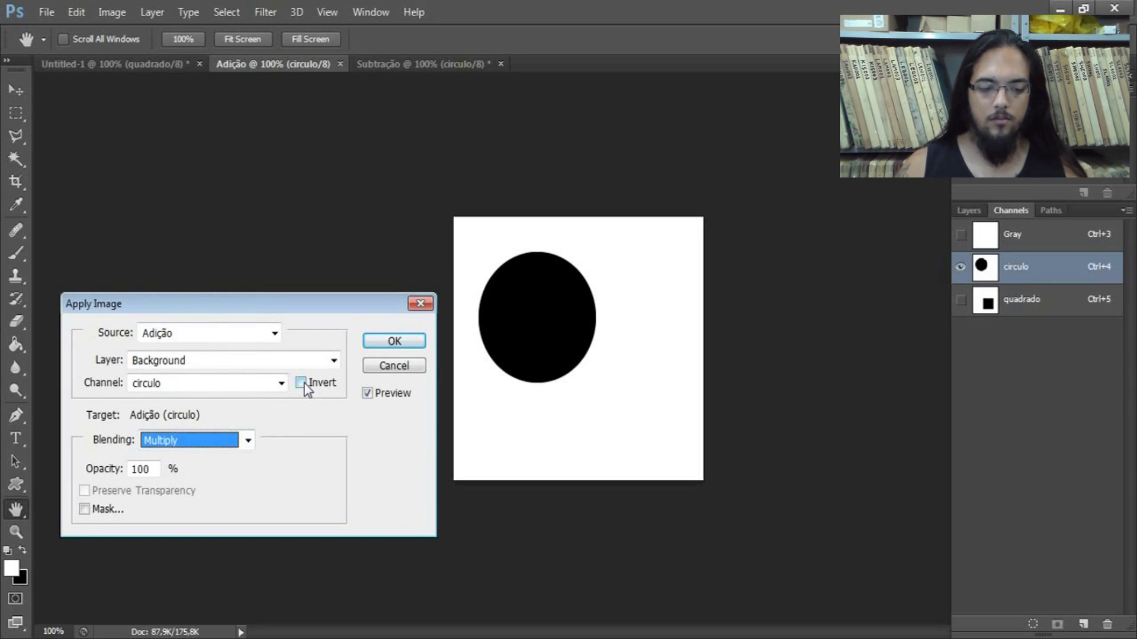
pyautogui.click(280, 385)
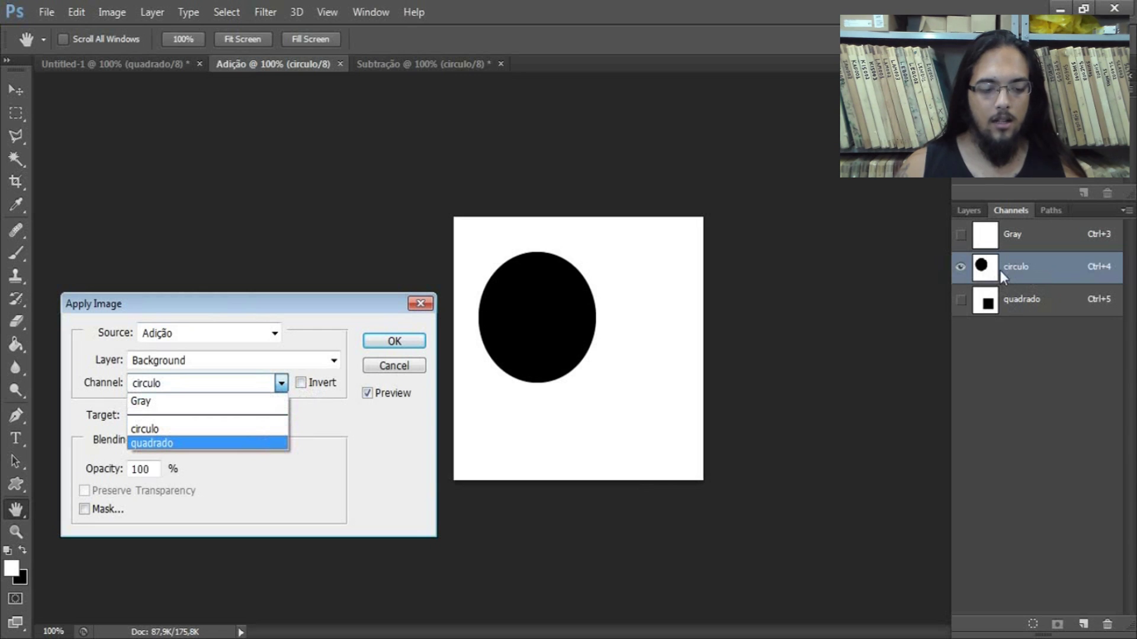
pyautogui.click(283, 445)
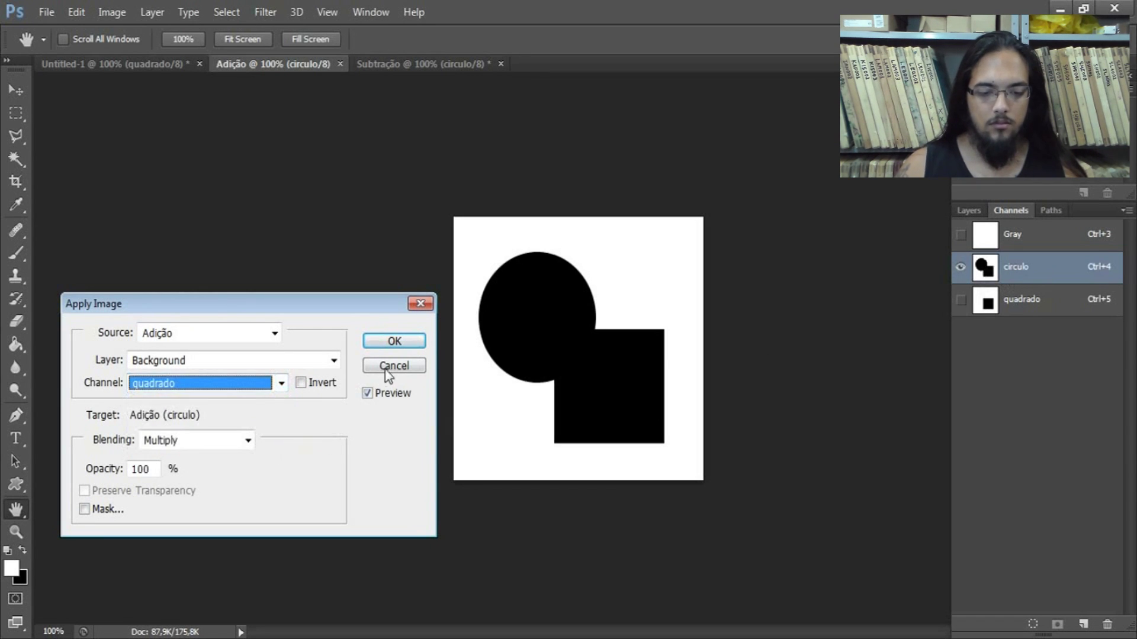
pyautogui.click(394, 341)
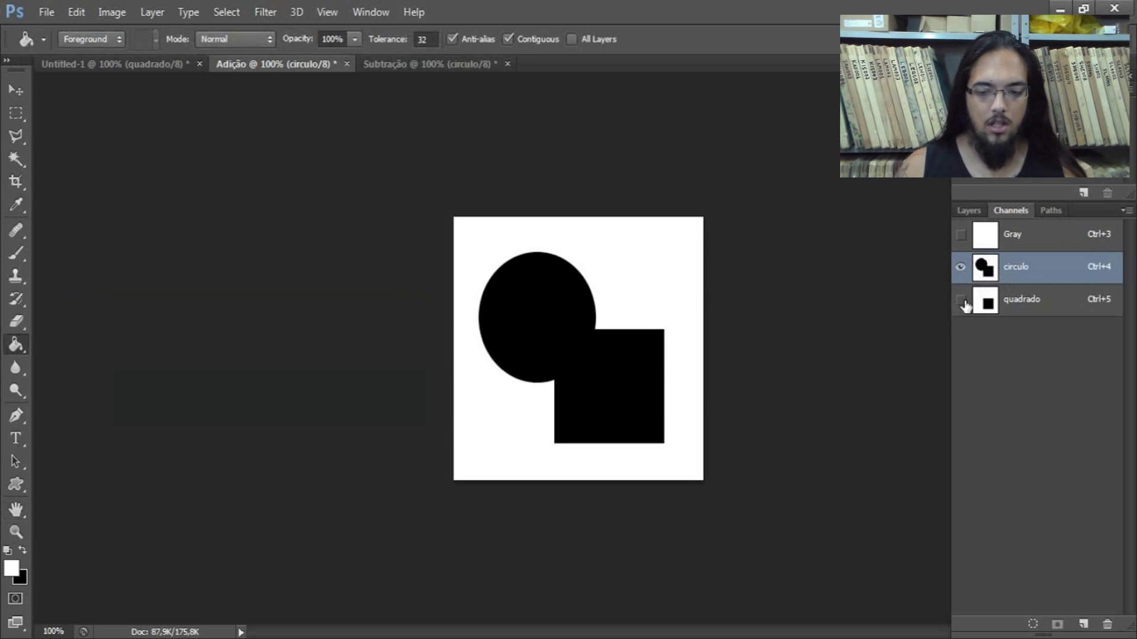
# Check the multiplied result, undo it, and make quadrado the active channel
pyautogui.hotkey('ctrl', '+')
pyautogui.hotkey('ctrl', '+')
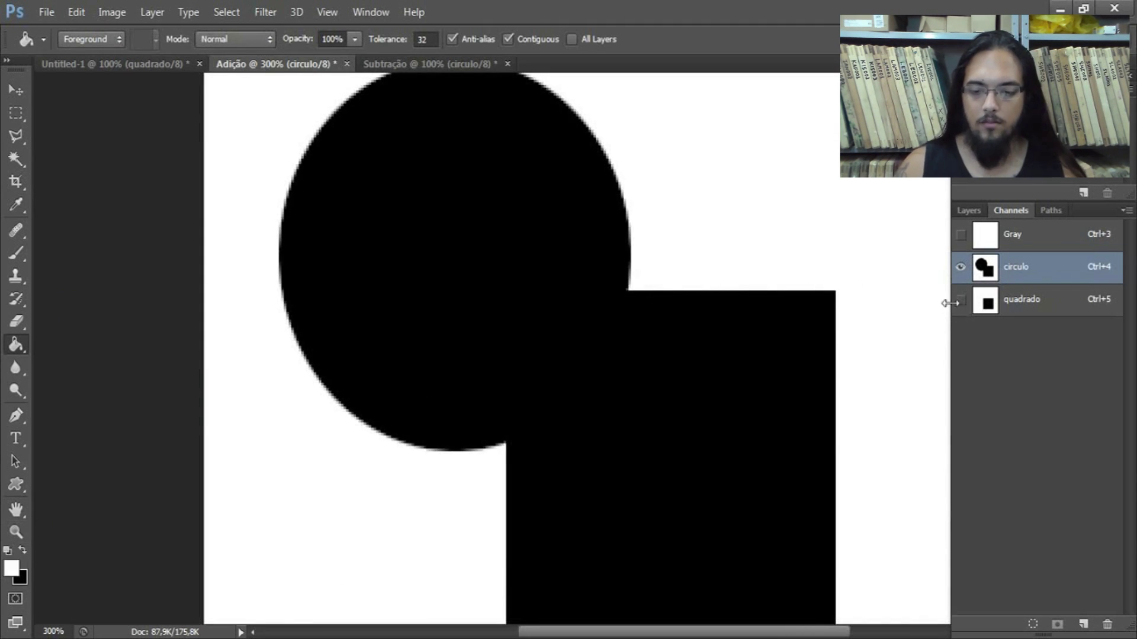
pyautogui.hotkey('ctrl', '-')
pyautogui.hotkey('ctrl', '-')
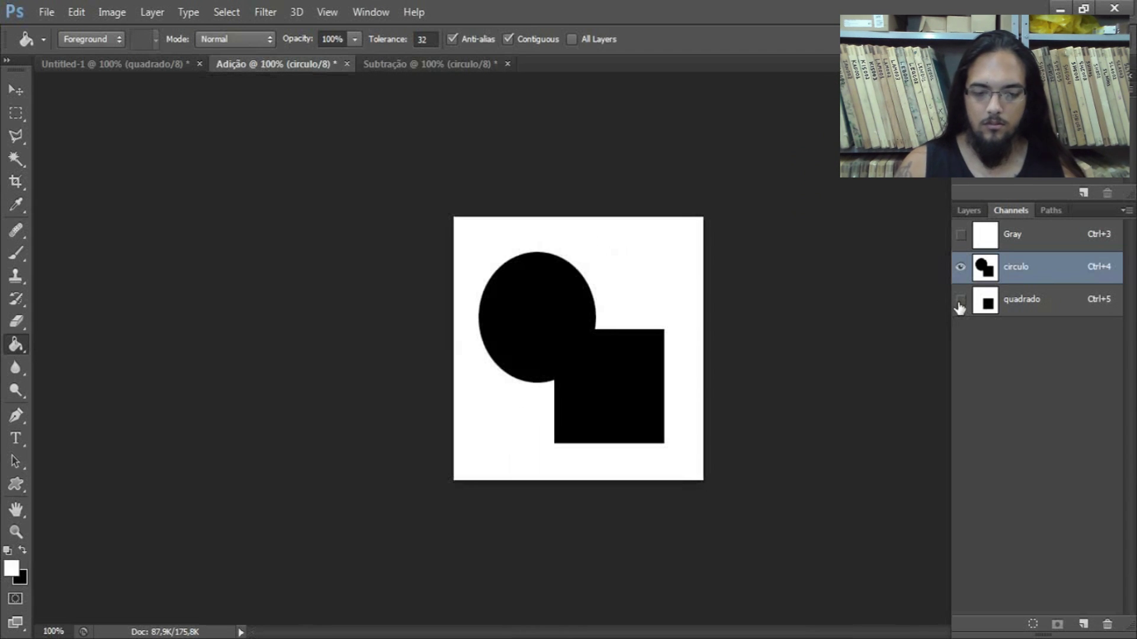
pyautogui.hotkey('ctrl', 'z')
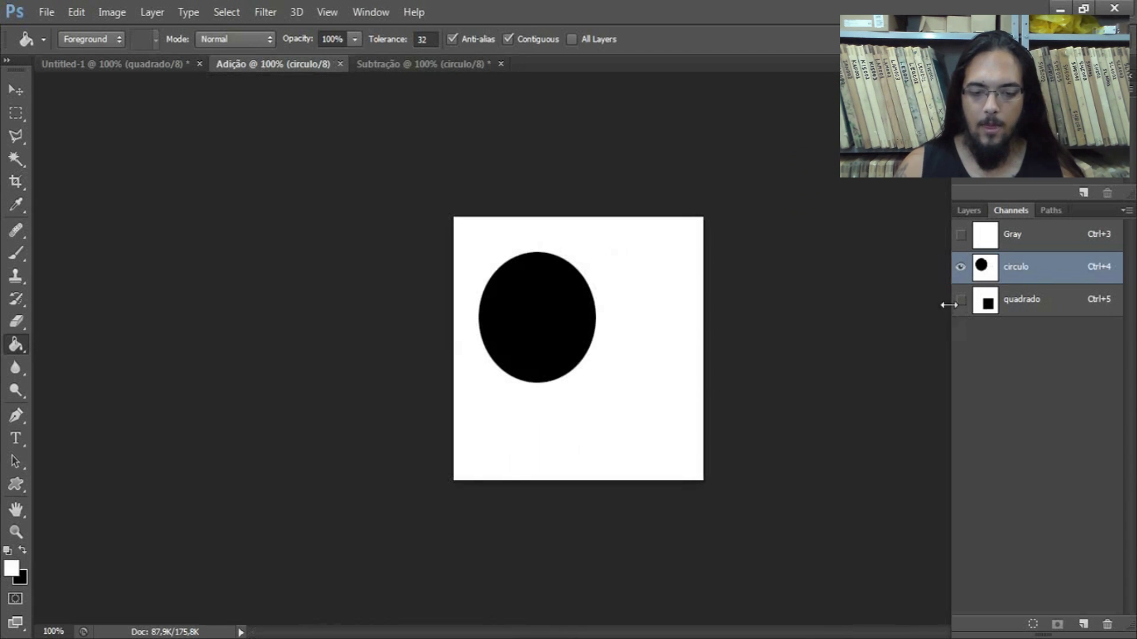
pyautogui.click(983, 300)
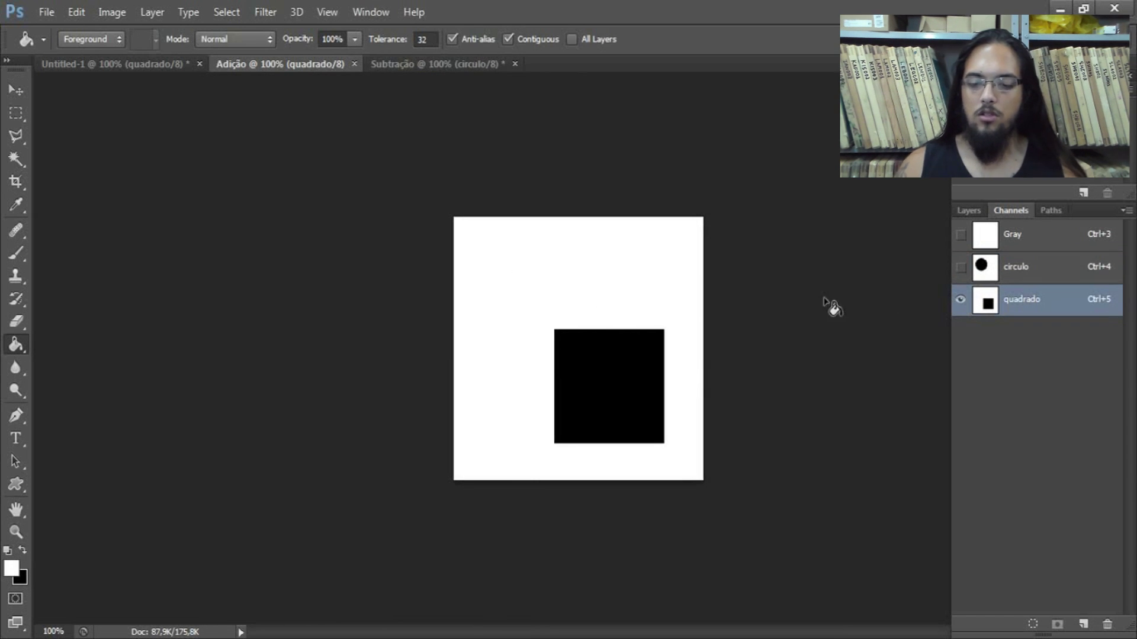
# Apply Image onto quadrado from the circulo channel with Multiply blending
pyautogui.click(112, 11)
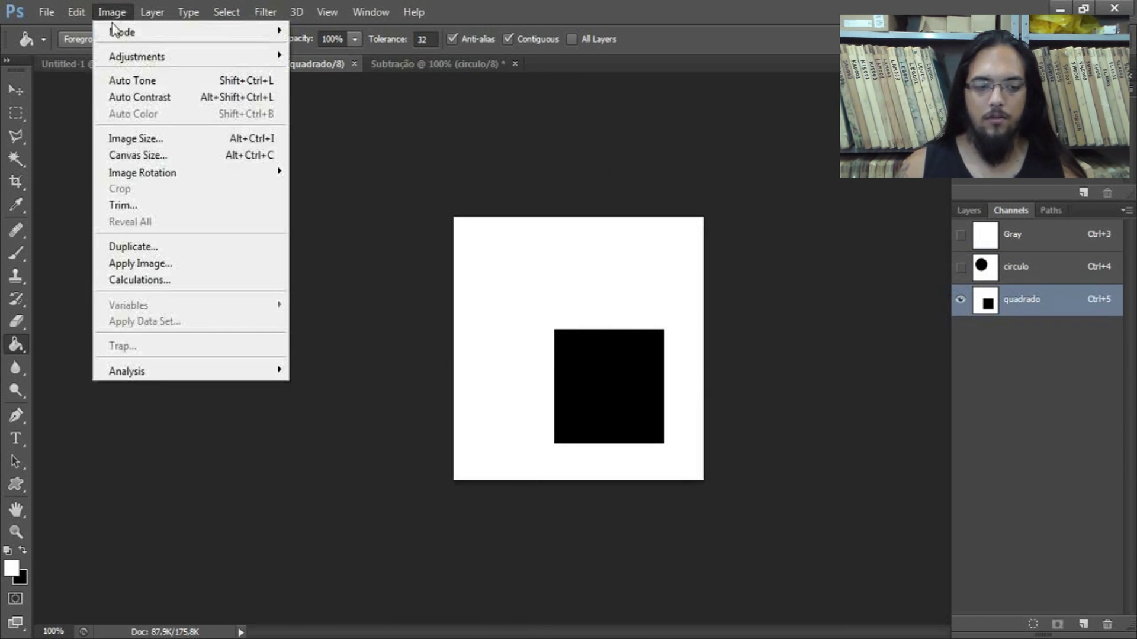
pyautogui.click(237, 264)
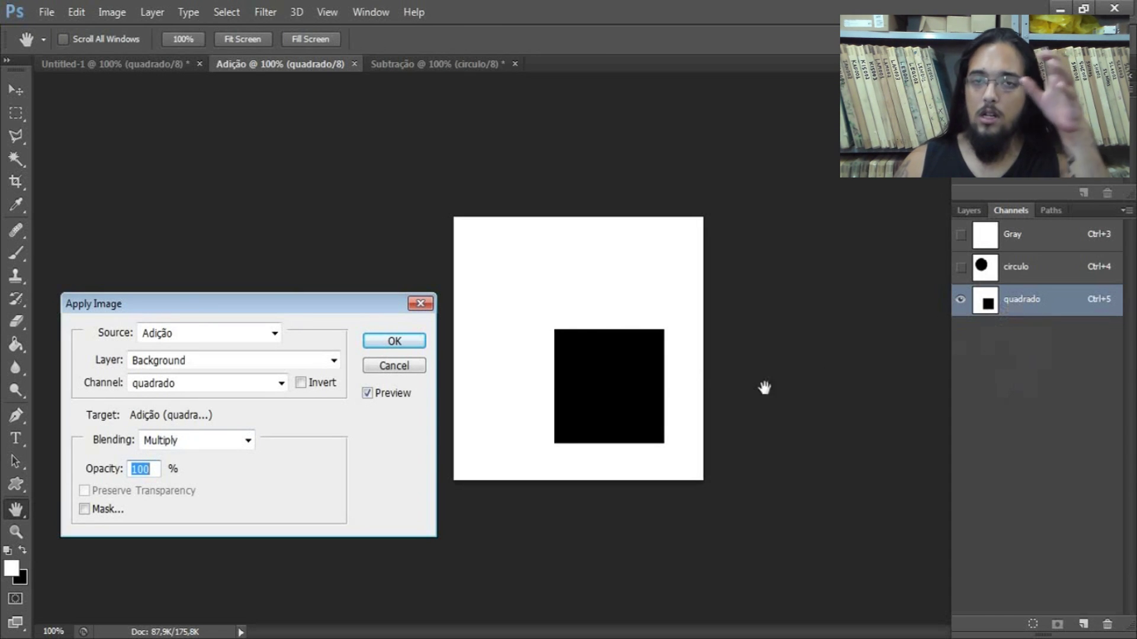
pyautogui.click(258, 388)
pyautogui.click(258, 428)
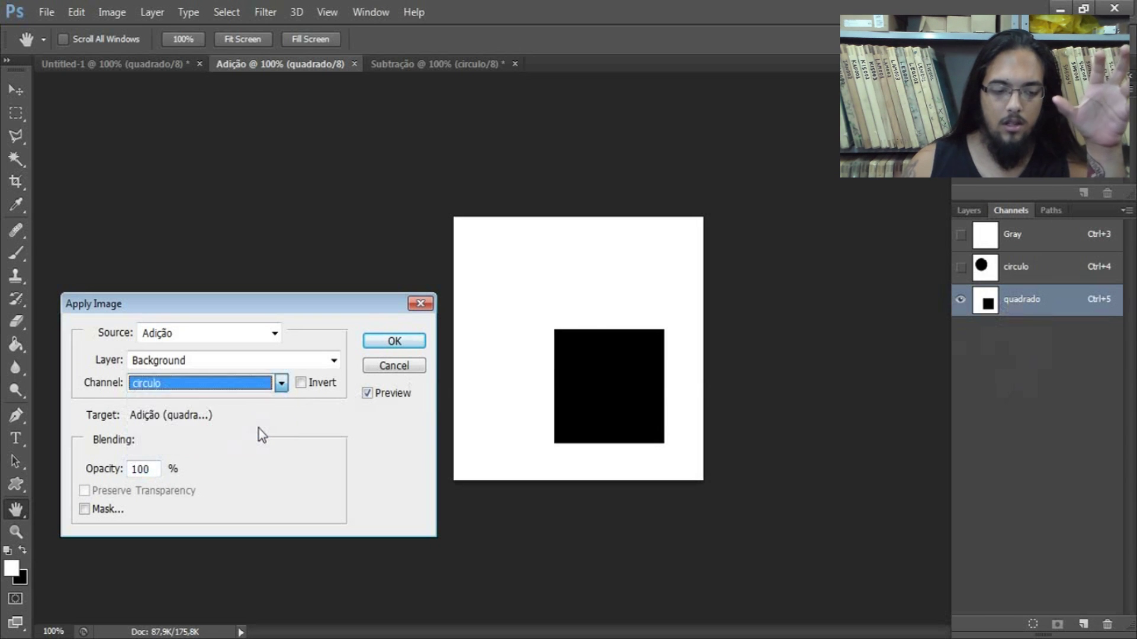
pyautogui.click(388, 347)
pyautogui.press('g')
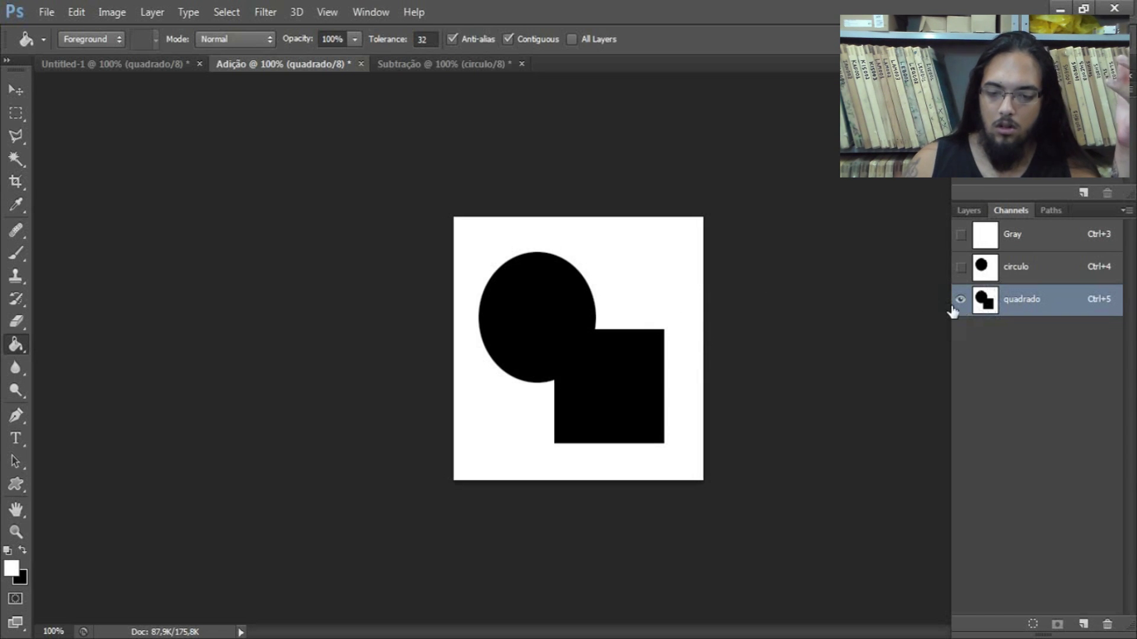
# Turn on visibility for the circulo and Gray channels
pyautogui.click(960, 268)
pyautogui.press('x')
pyautogui.click(960, 234)
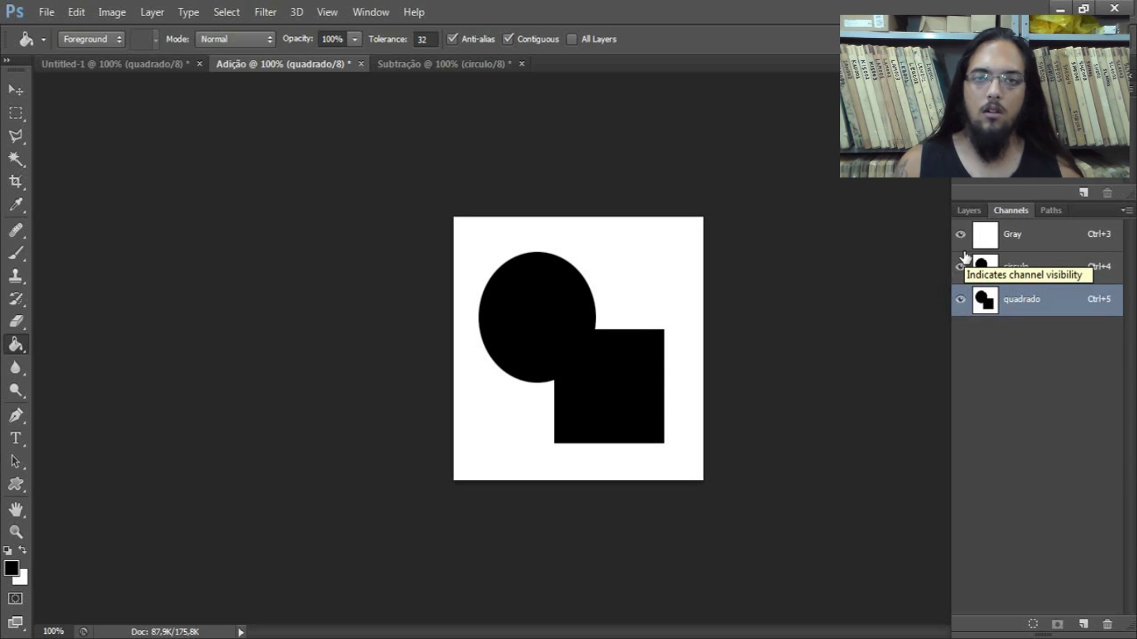
pyautogui.hotkey('ctrl', '+')
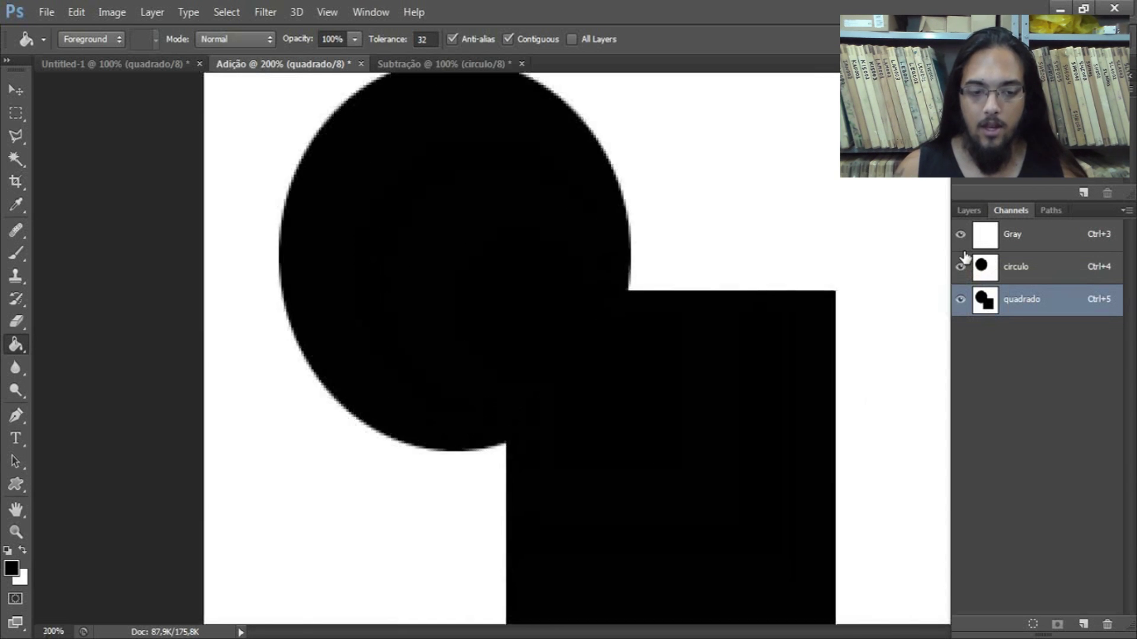
pyautogui.hotkey('ctrl', '-')
pyautogui.hotkey('ctrl', '-')
pyautogui.hotkey('ctrl', '+')
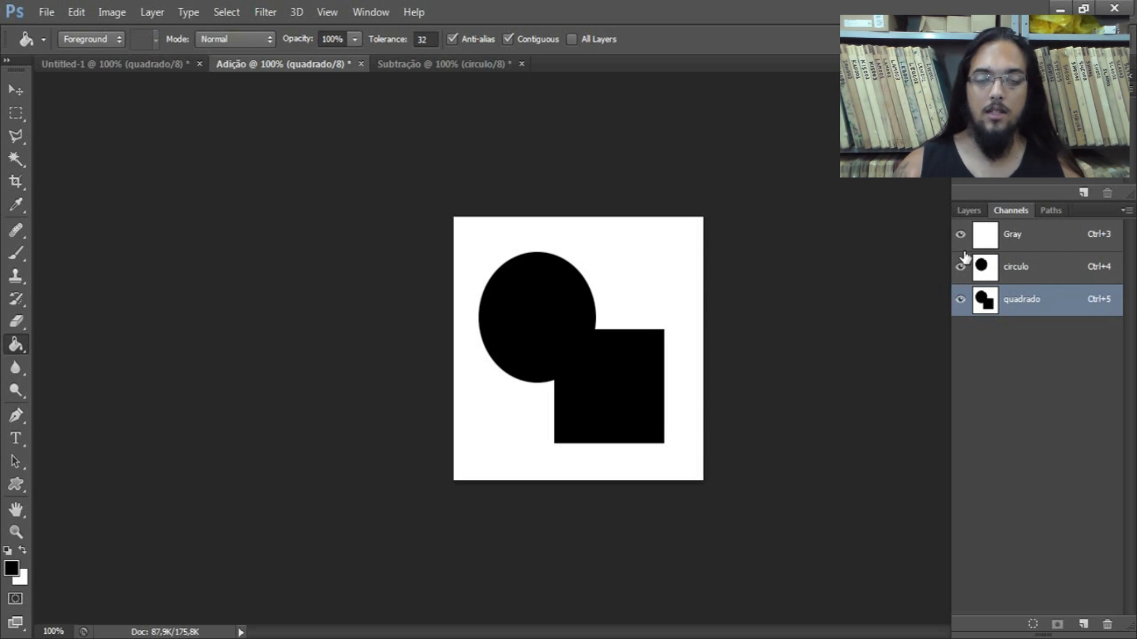
pyautogui.hotkey('ctrl', '-')
pyautogui.hotkey('ctrl', '+')
pyautogui.hotkey('ctrl', '+')
pyautogui.hotkey('ctrl', '-')
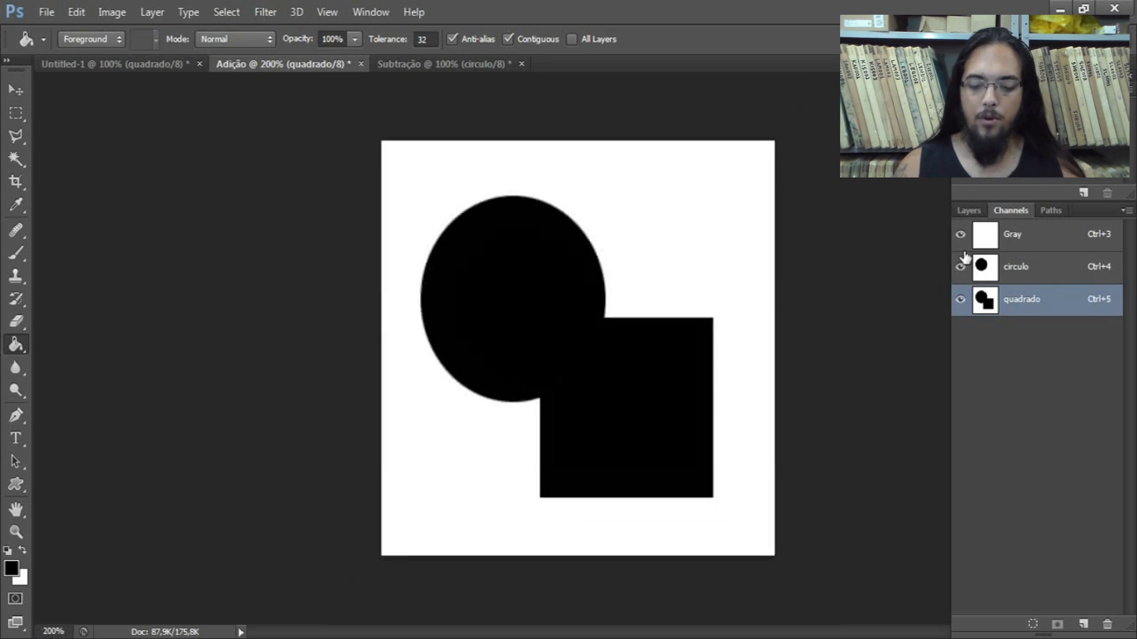